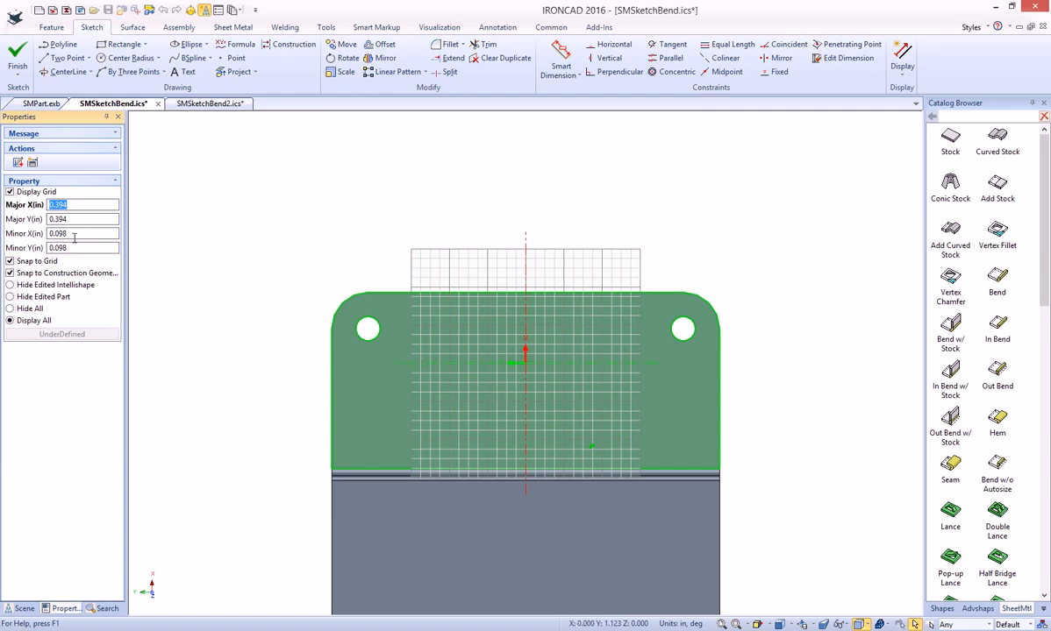
- Sketch a 4 in bend line straight across the upper flange below the two holes and finish the sketch
click(70, 58)
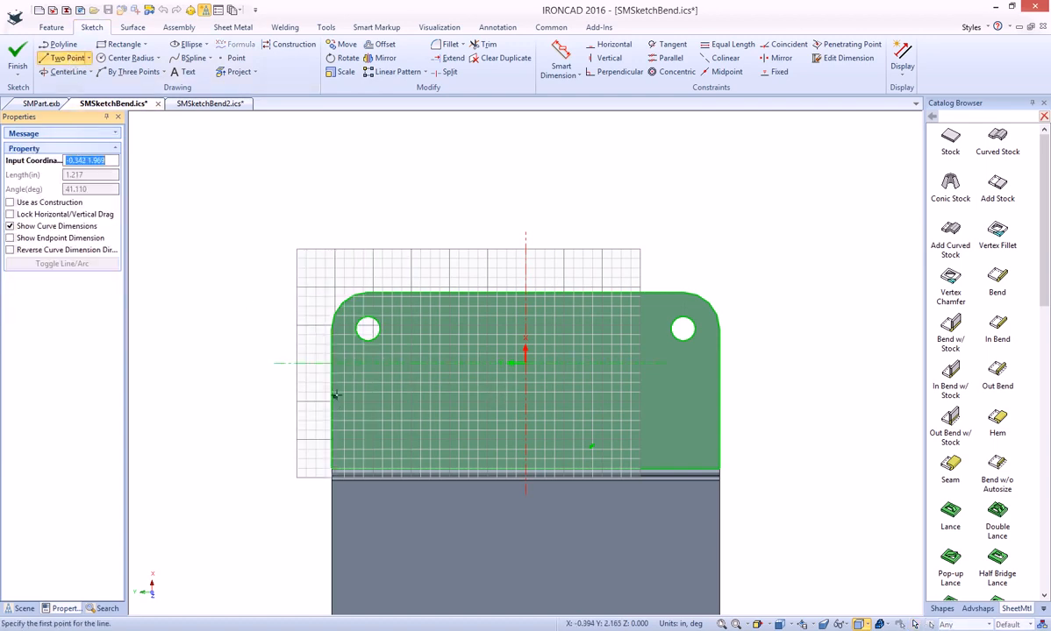
click(332, 401)
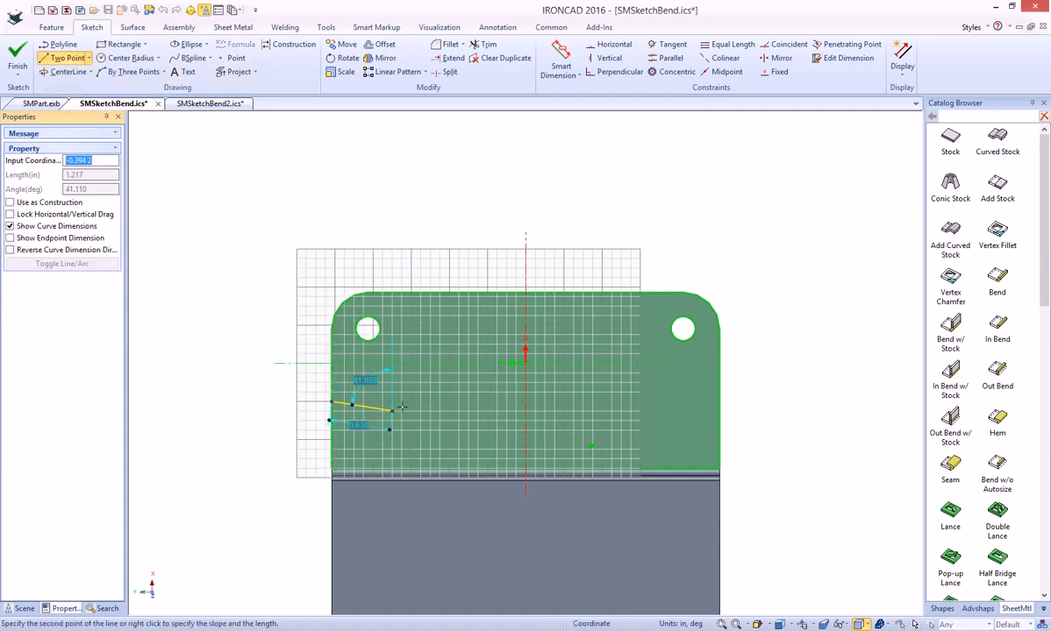
click(716, 402)
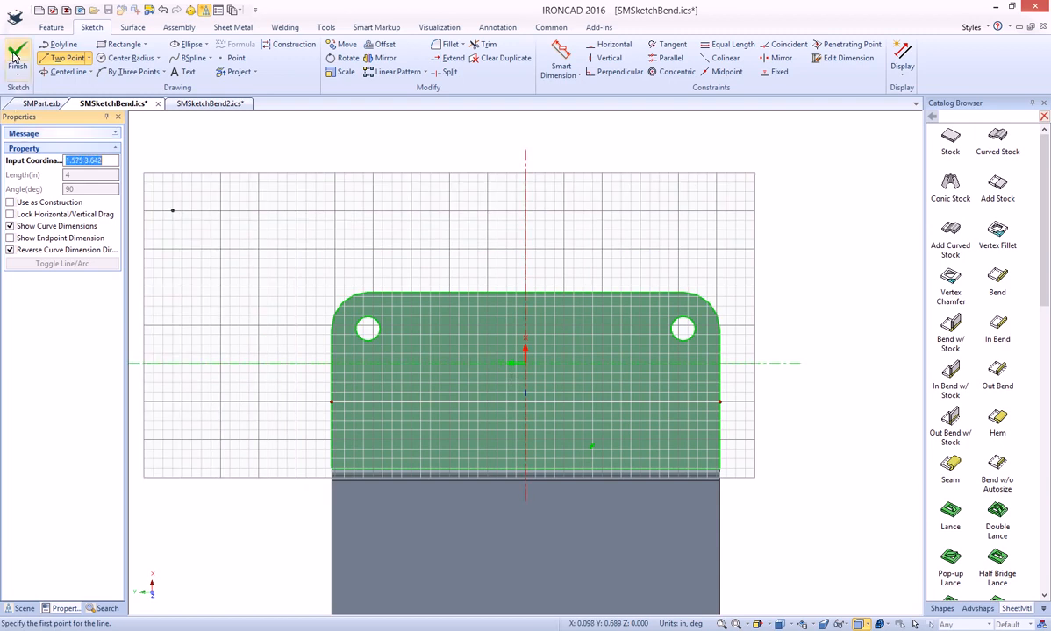
click(15, 55)
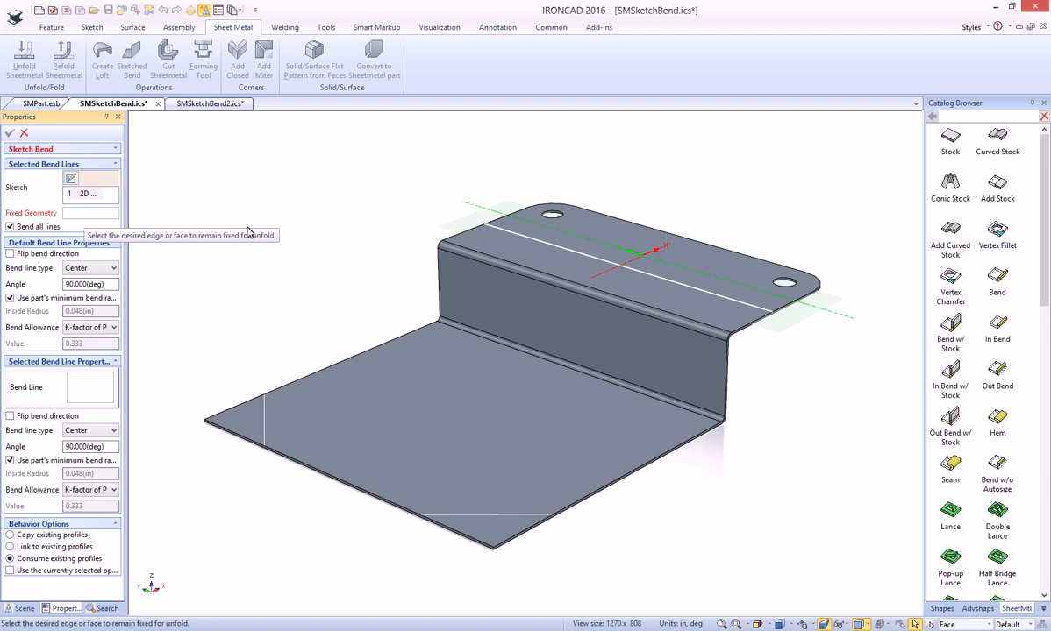
- Fix the flange area beside the step and apply a 90-degree sketched bend with the Center bend line type
click(597, 277)
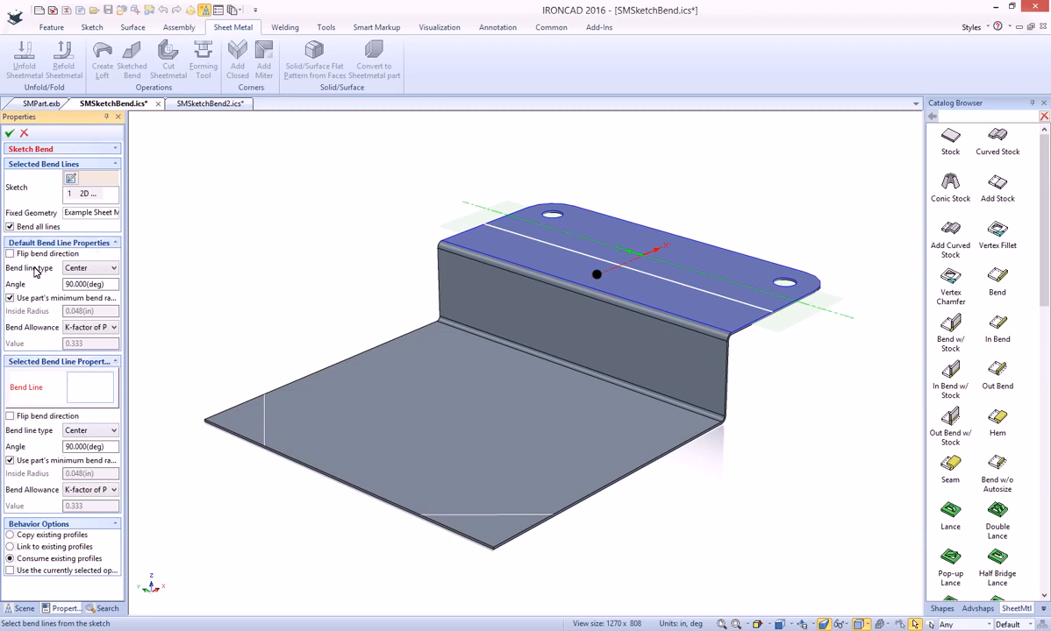
click(99, 269)
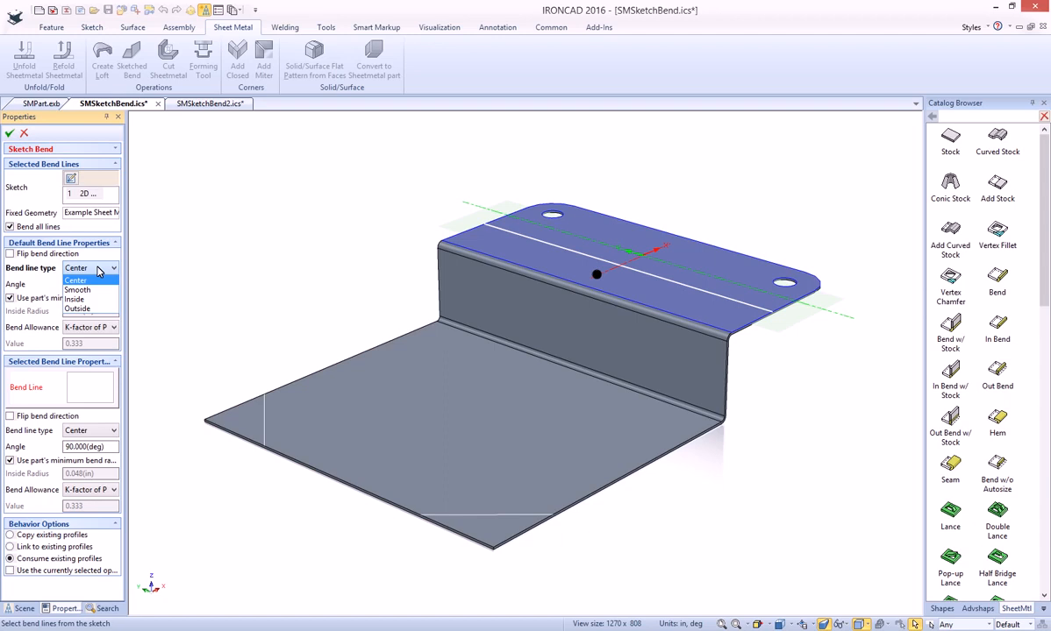
click(76, 274)
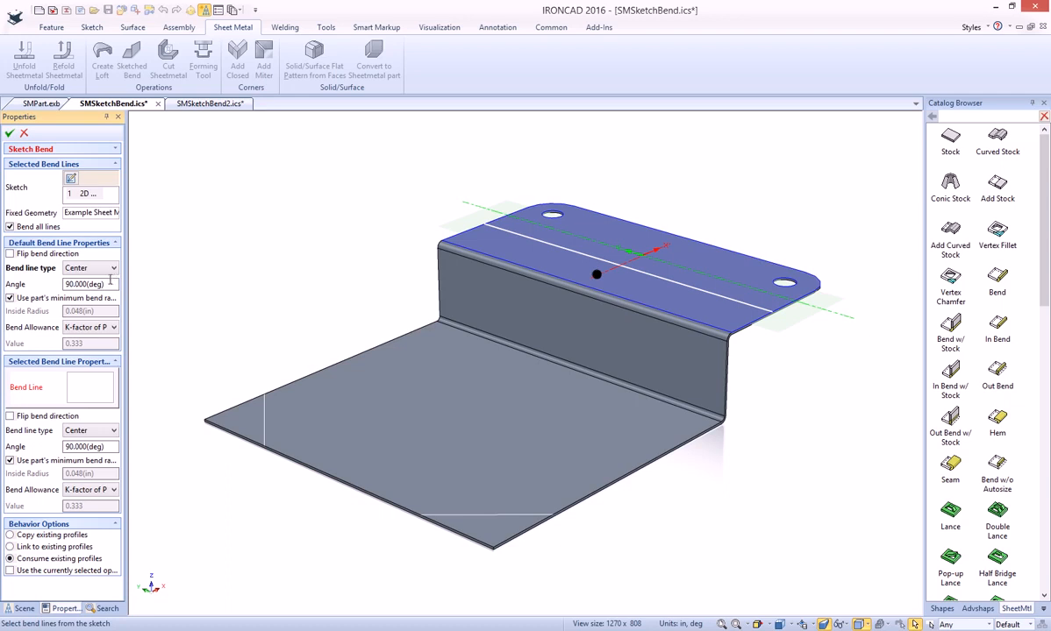
click(10, 133)
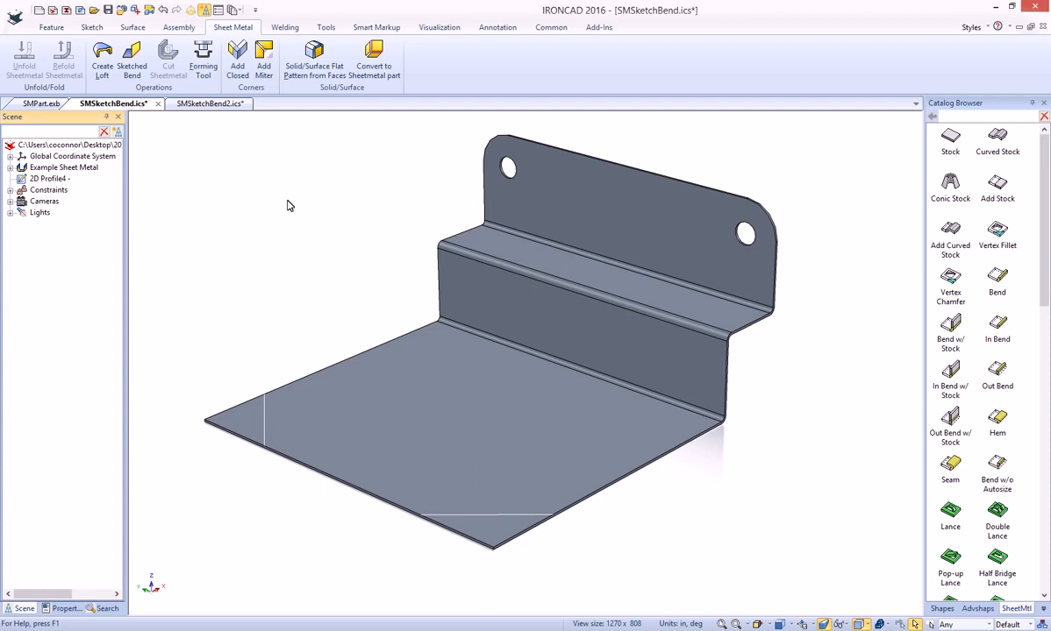
- Set up a sketched bend from the existing corner-line profile, keeping the middle of the base plate fixed
click(132, 61)
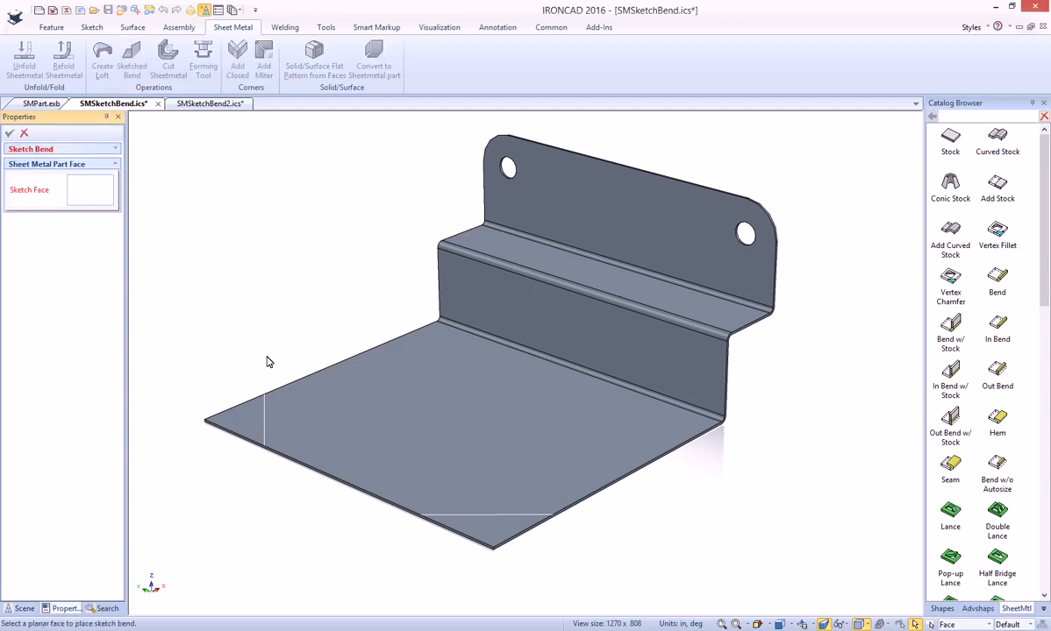
click(266, 436)
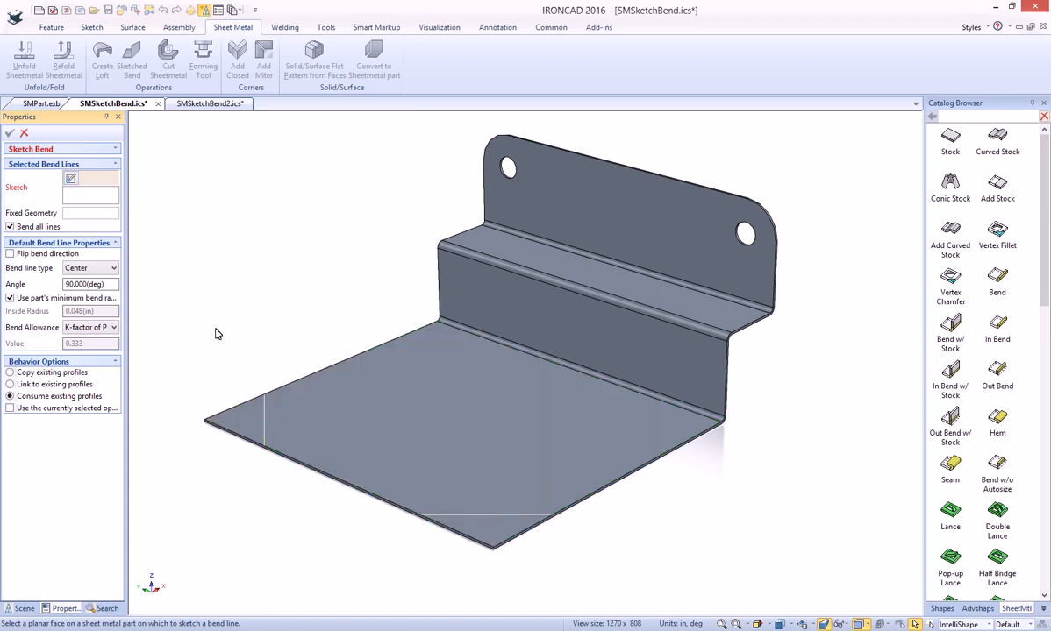
click(86, 214)
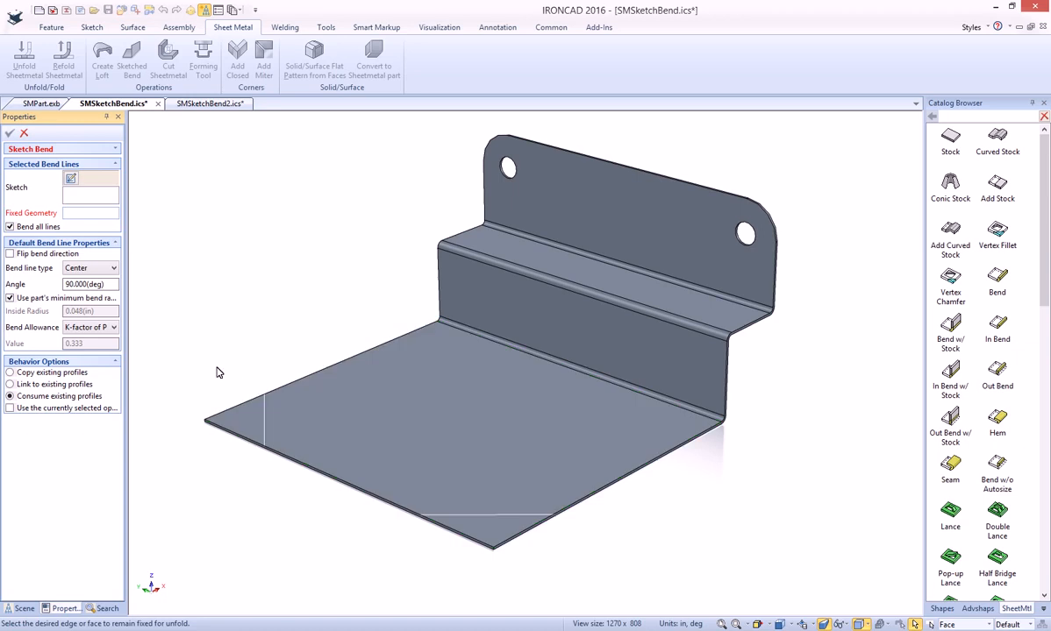
click(264, 427)
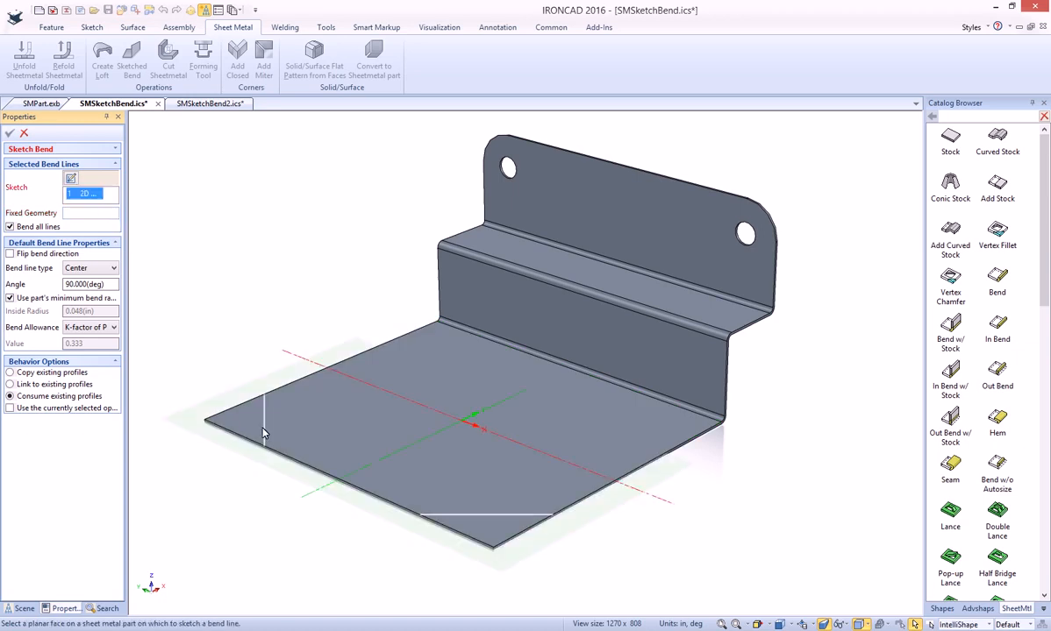
click(443, 433)
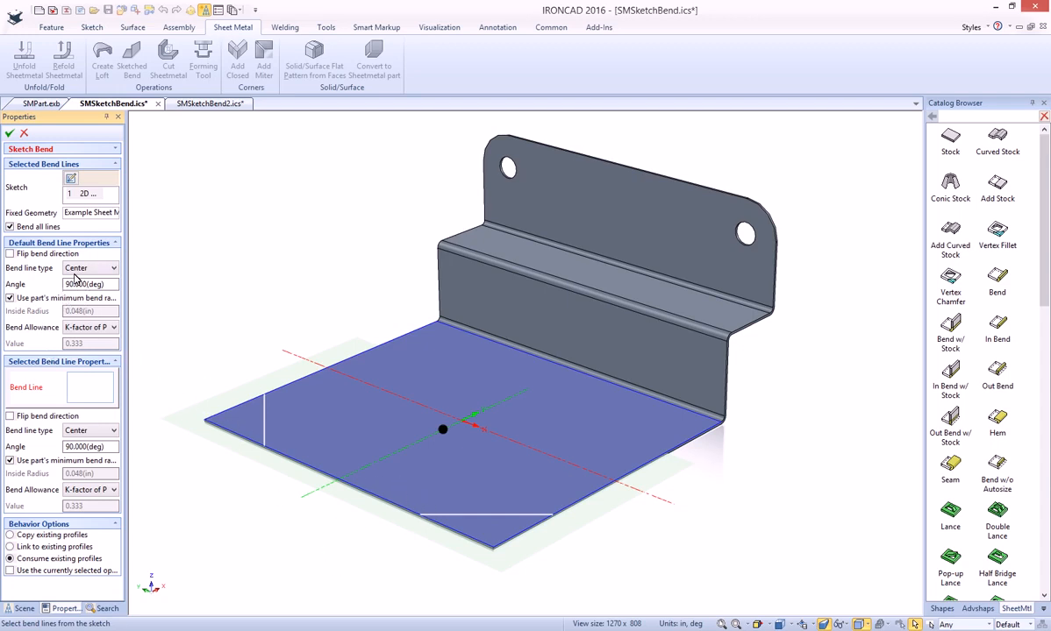
click(264, 428)
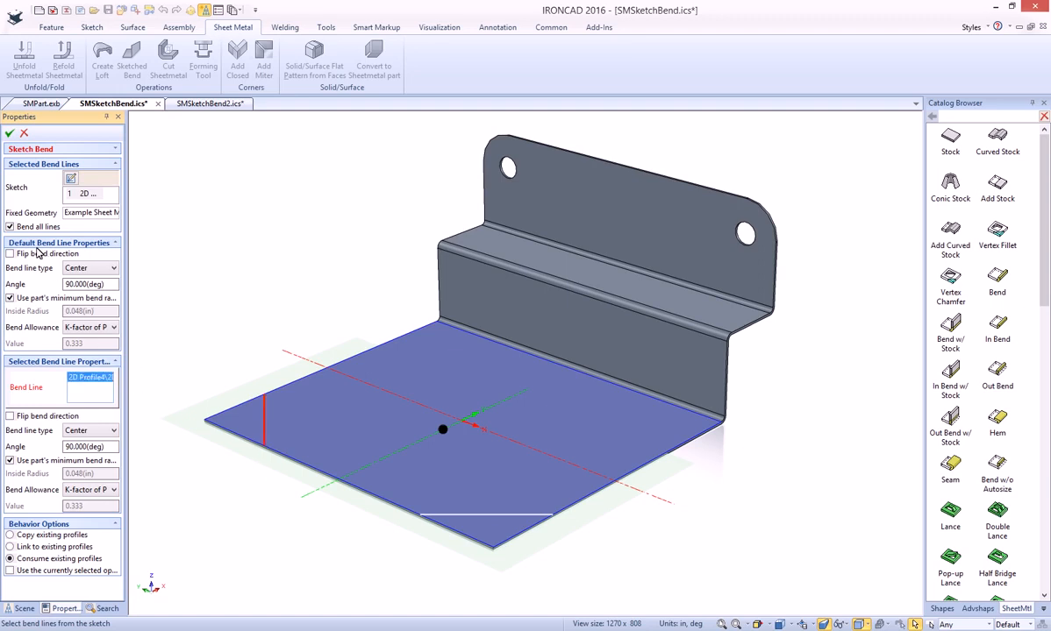
right_click(88, 377)
click(107, 386)
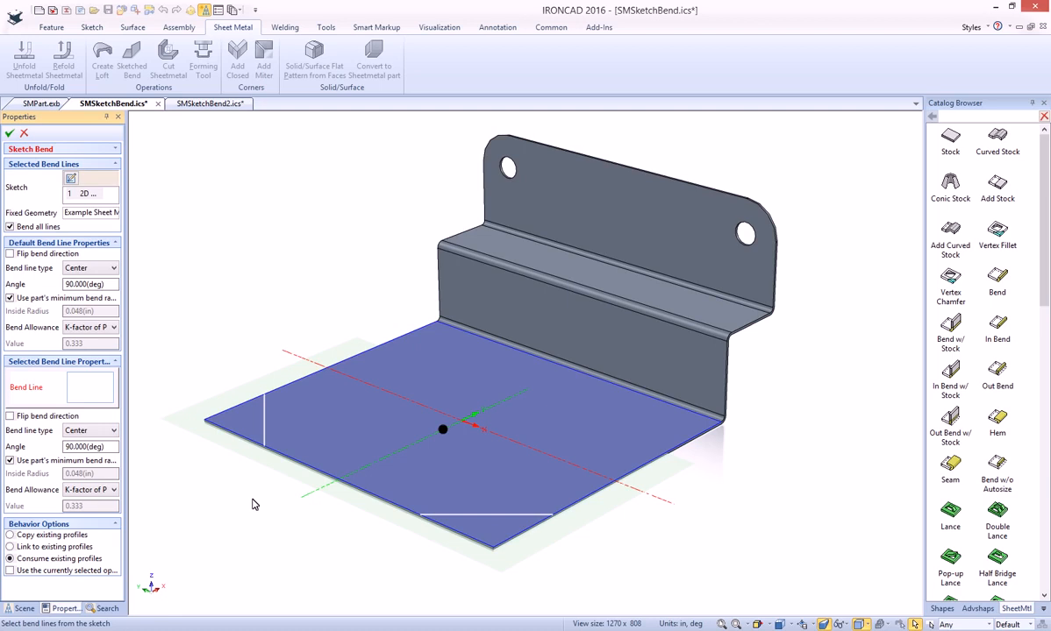
- Flip the bend direction of the front corner line only and apply the sketched bend to both base plate corners
click(485, 516)
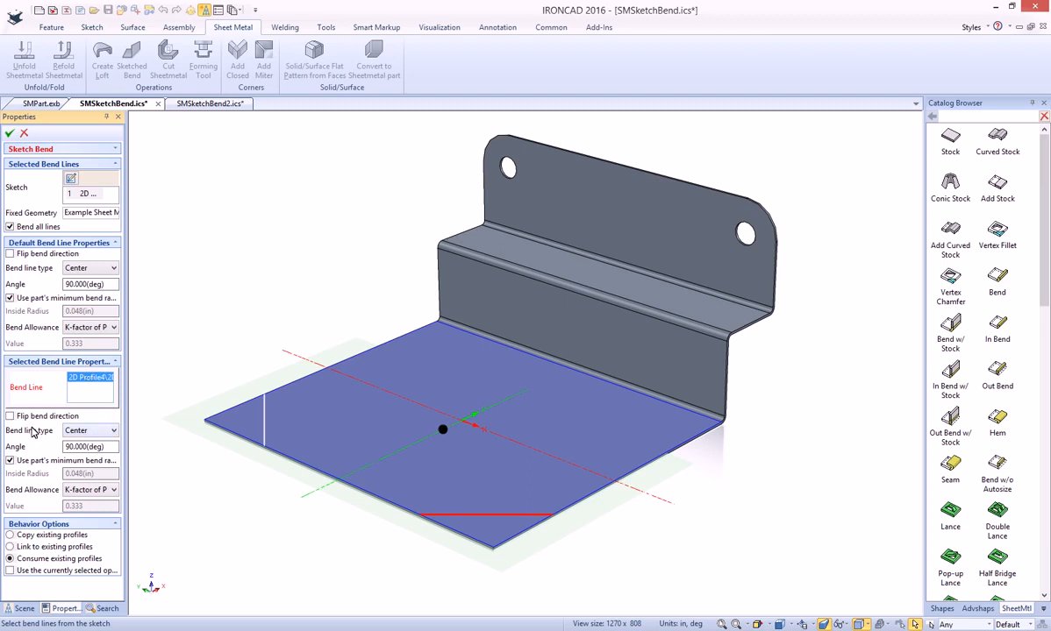
click(12, 416)
click(10, 133)
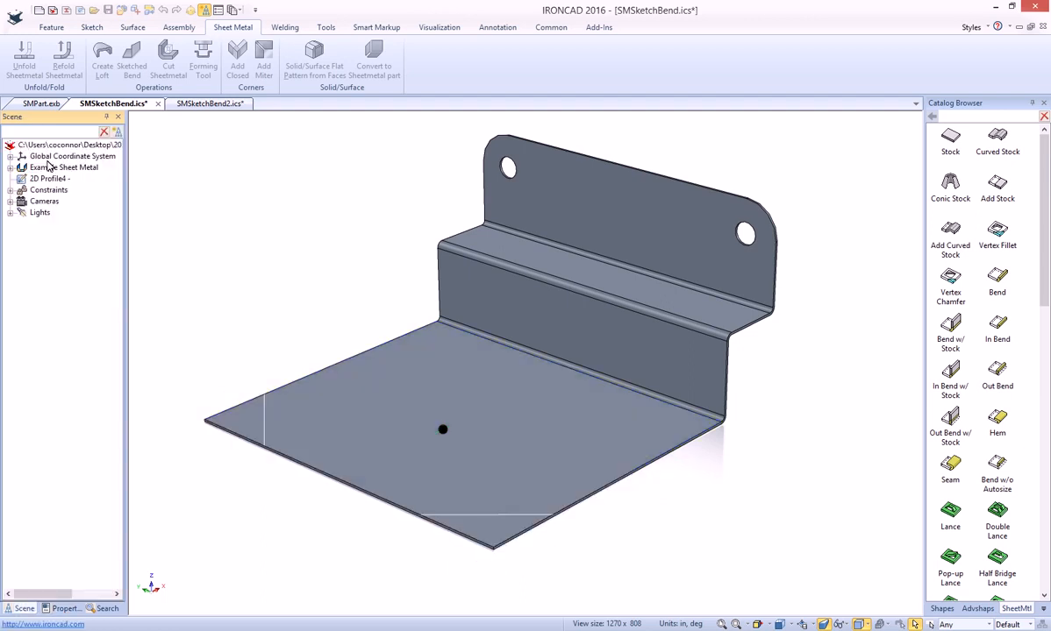
middle_drag(424, 478, 492, 452)
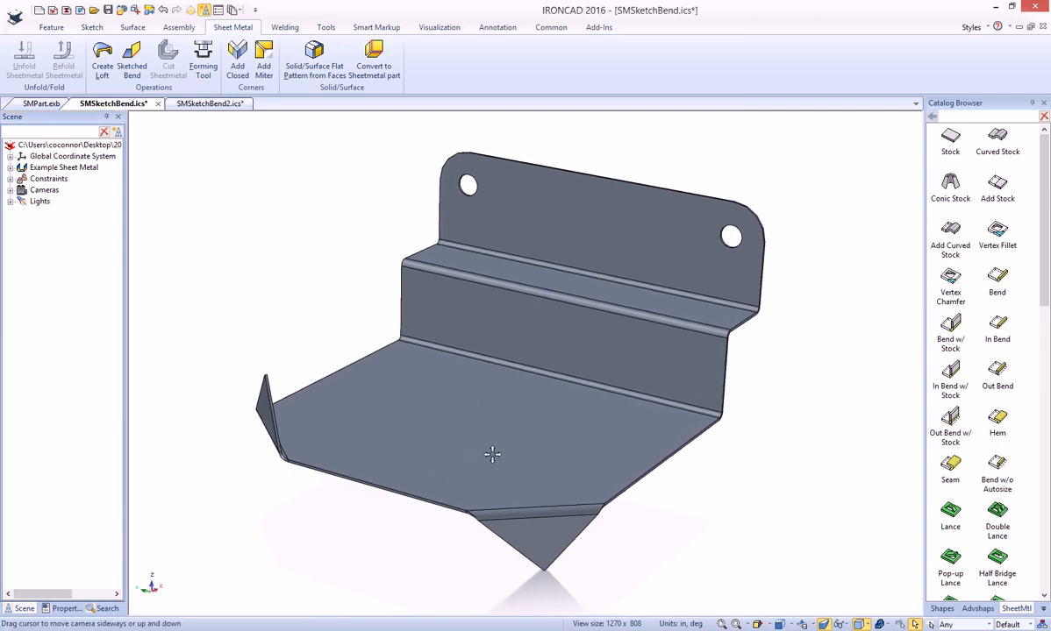
middle_drag(423, 332, 425, 335)
- Examine the flat pattern and bend lines in the SMPart.exb drawing and return to the SMSketchBend2.ics scene
click(220, 107)
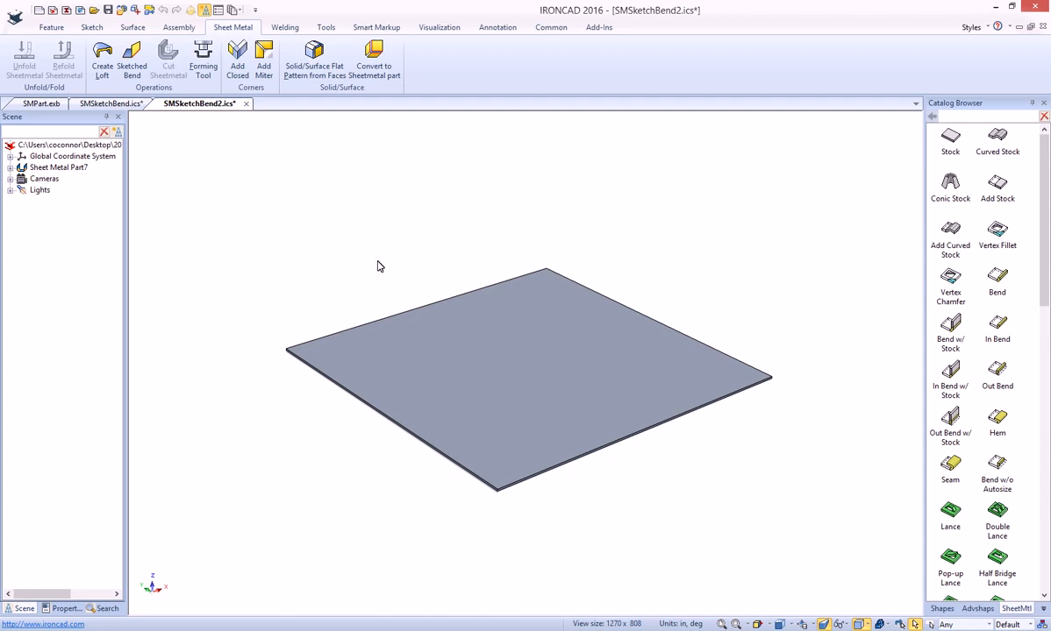
click(42, 105)
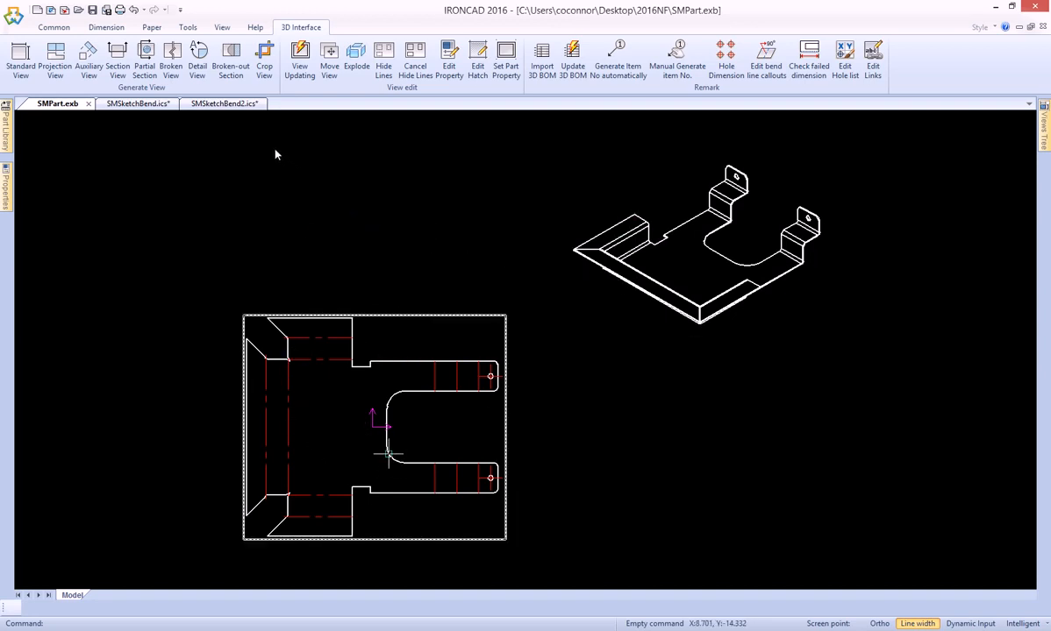
click(217, 105)
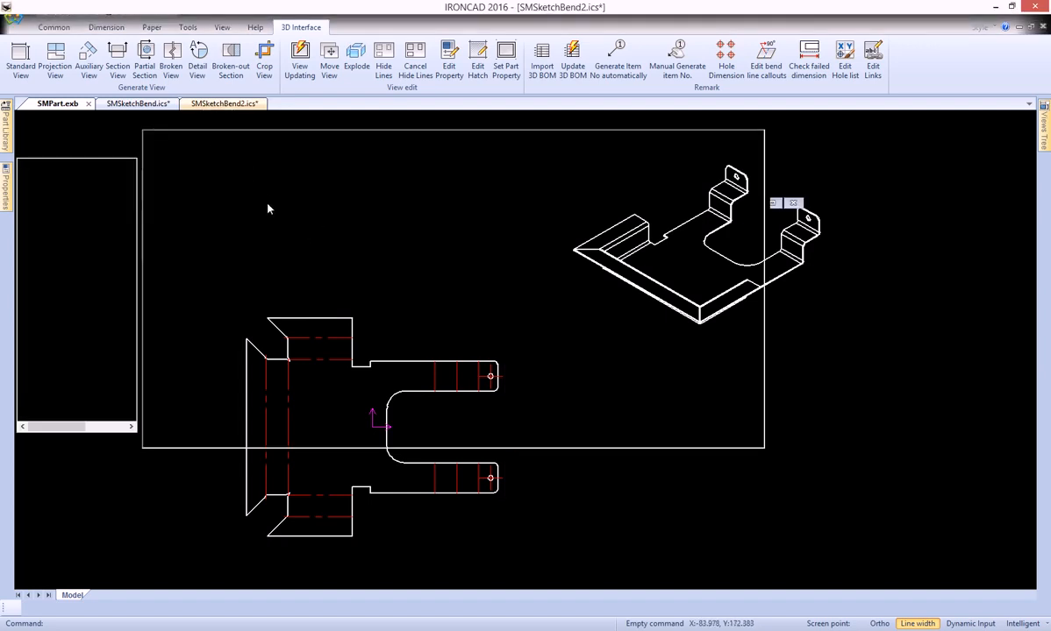
- Open the flat square plate's cross-section for editing and delete its existing outline
click(549, 352)
right_click(545, 345)
click(532, 395)
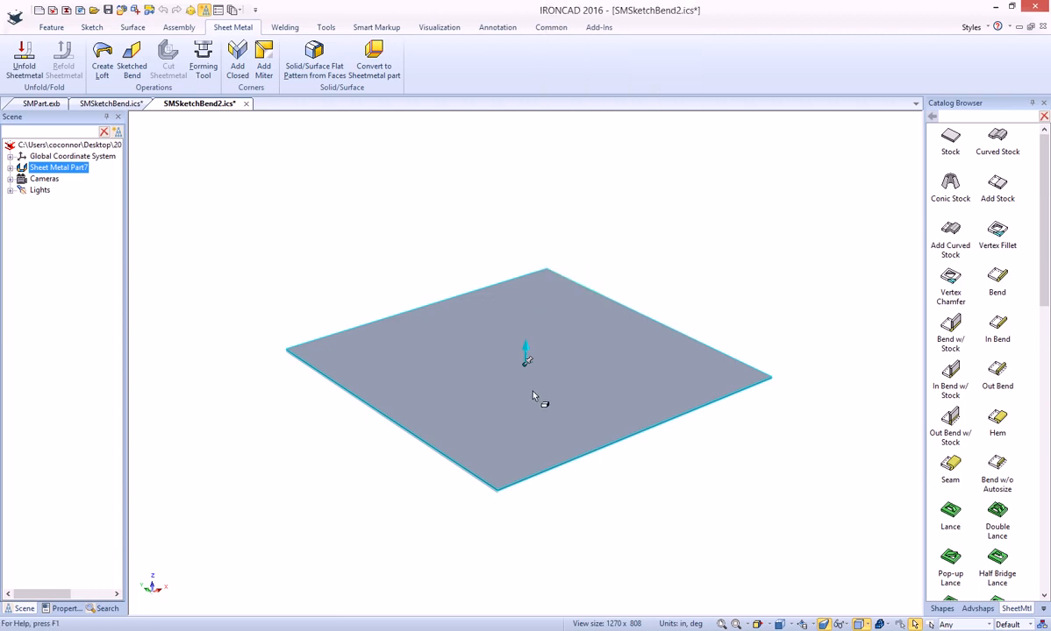
click(537, 394)
right_click(539, 389)
click(579, 393)
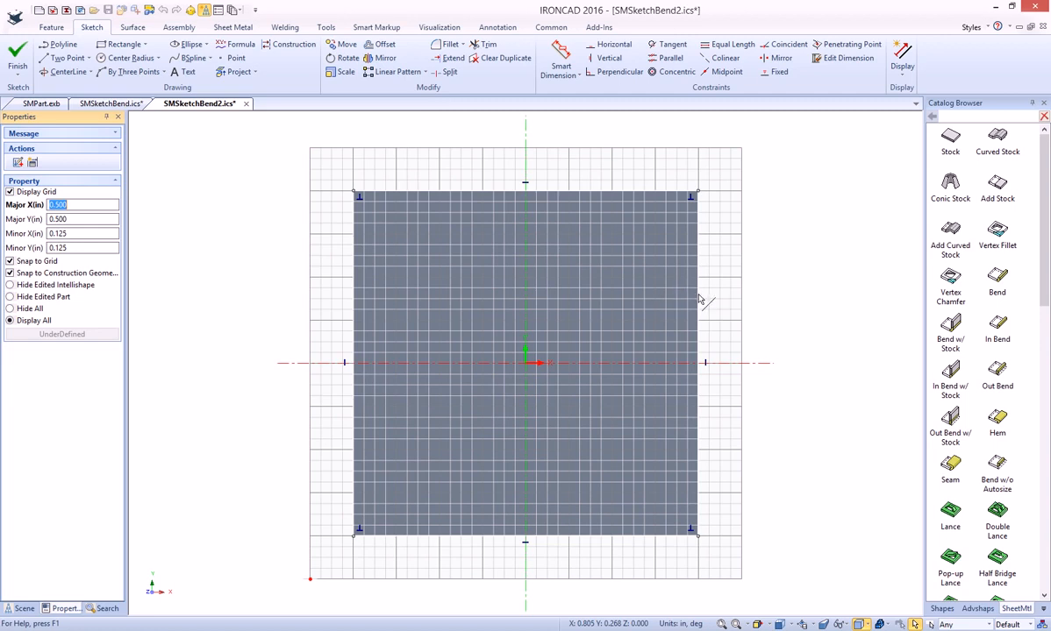
click(699, 300)
key(Delete)
- Choose SMDWG.DWG from the 2016NF folder as the file to import into the sketch
right_click(594, 291)
click(625, 359)
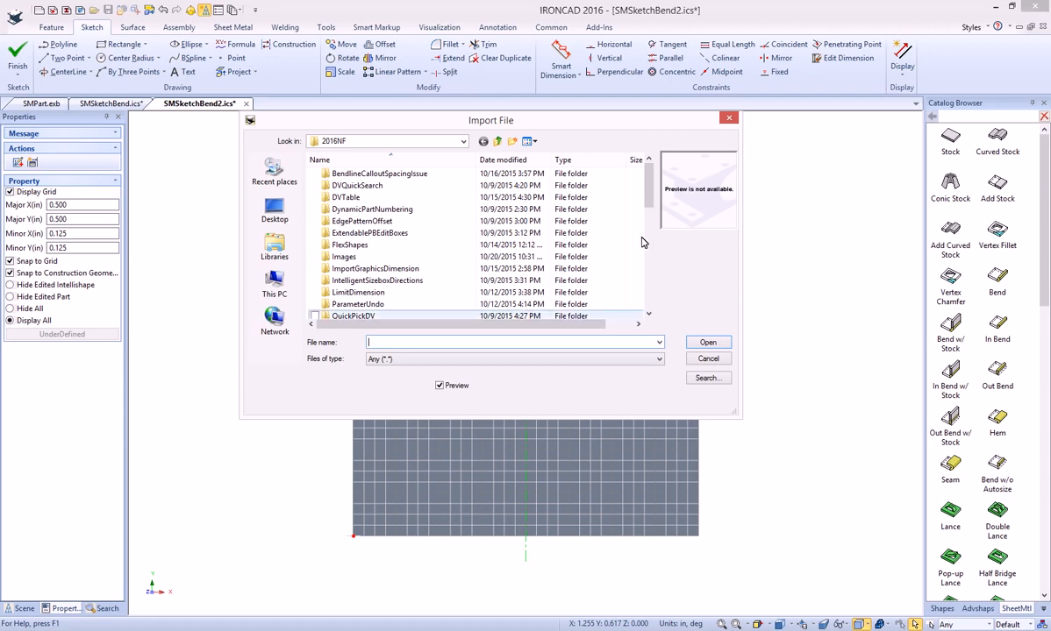
scroll(562, 254, down, 5)
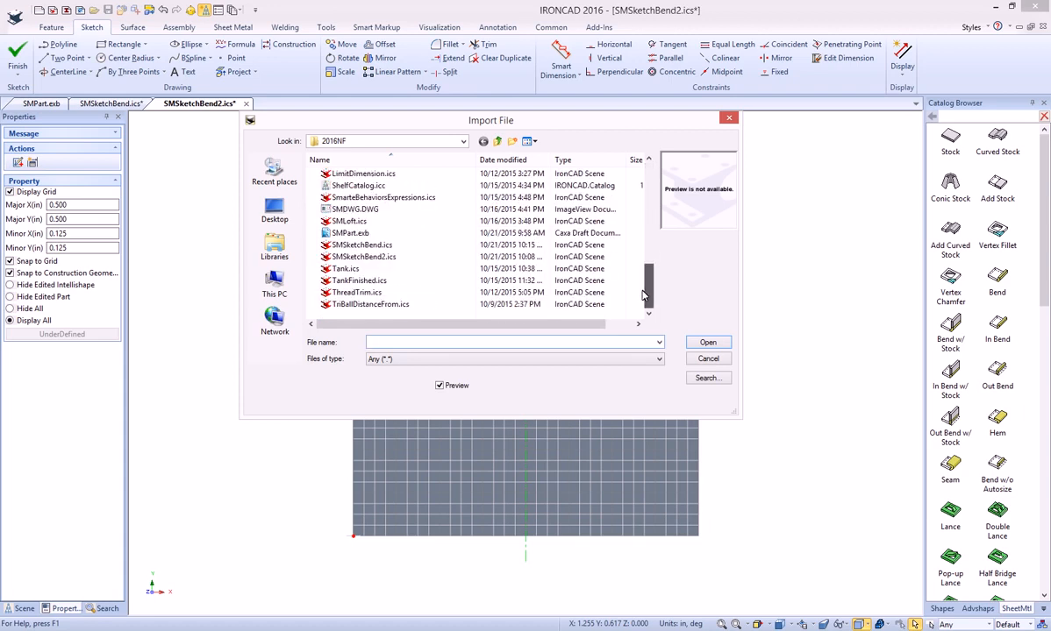
click(350, 208)
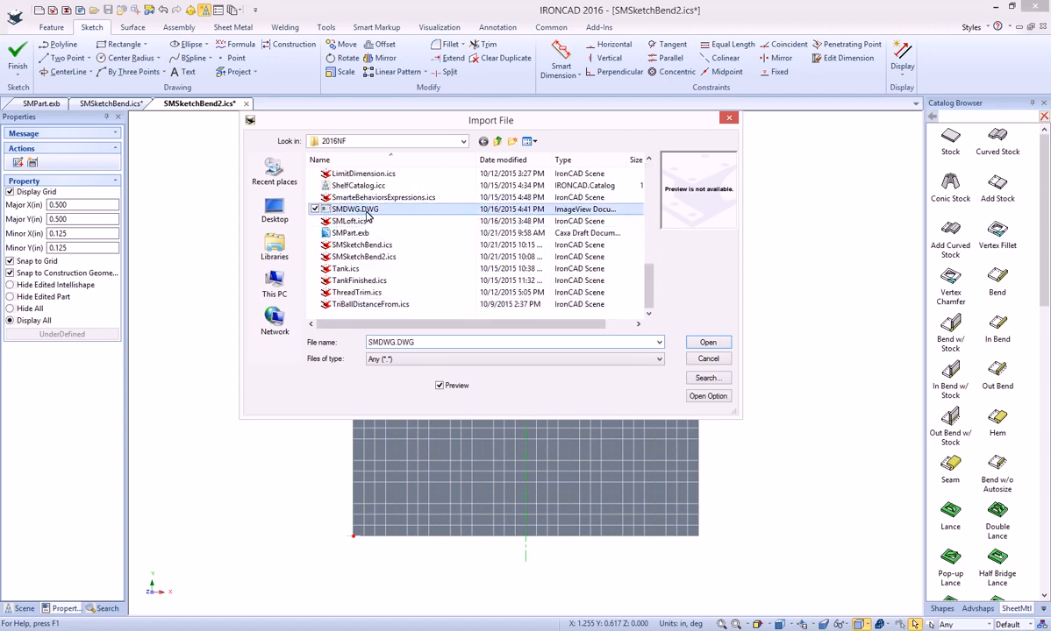
click(708, 343)
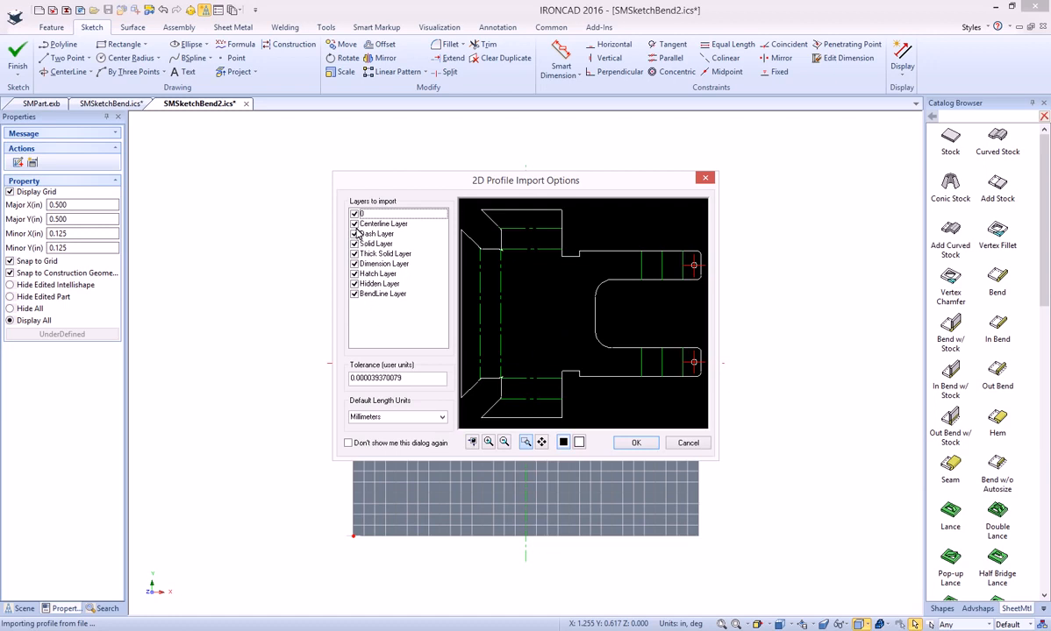
- Exclude every layer except layer 0 from the import and bring the outline into the sketch in millimeters
click(354, 223)
click(354, 235)
click(354, 244)
click(355, 254)
click(355, 264)
click(355, 273)
click(354, 284)
click(355, 293)
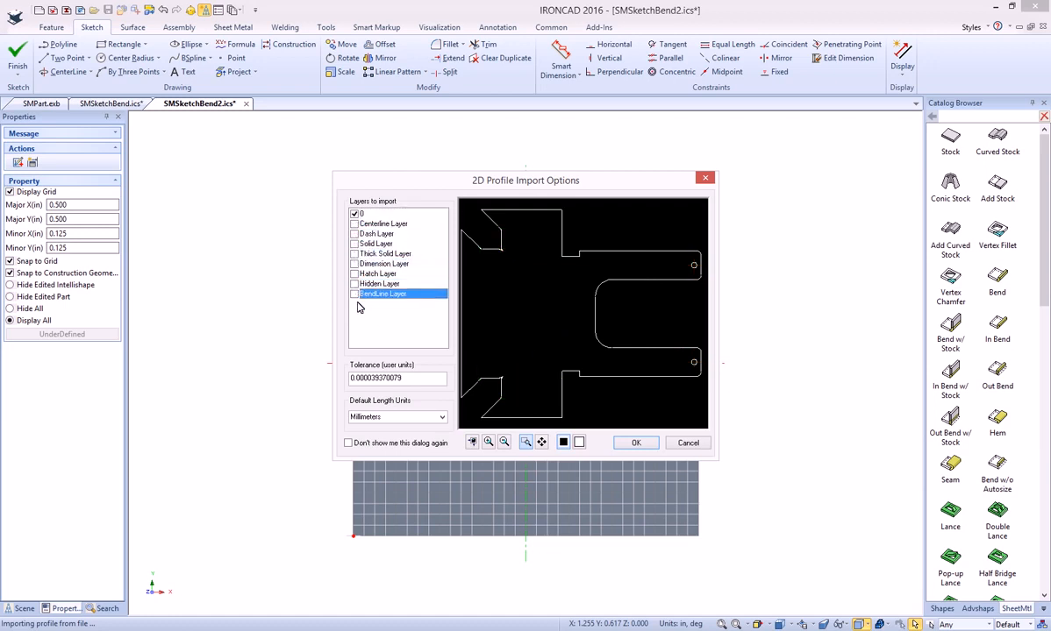
click(637, 443)
click(567, 335)
click(622, 300)
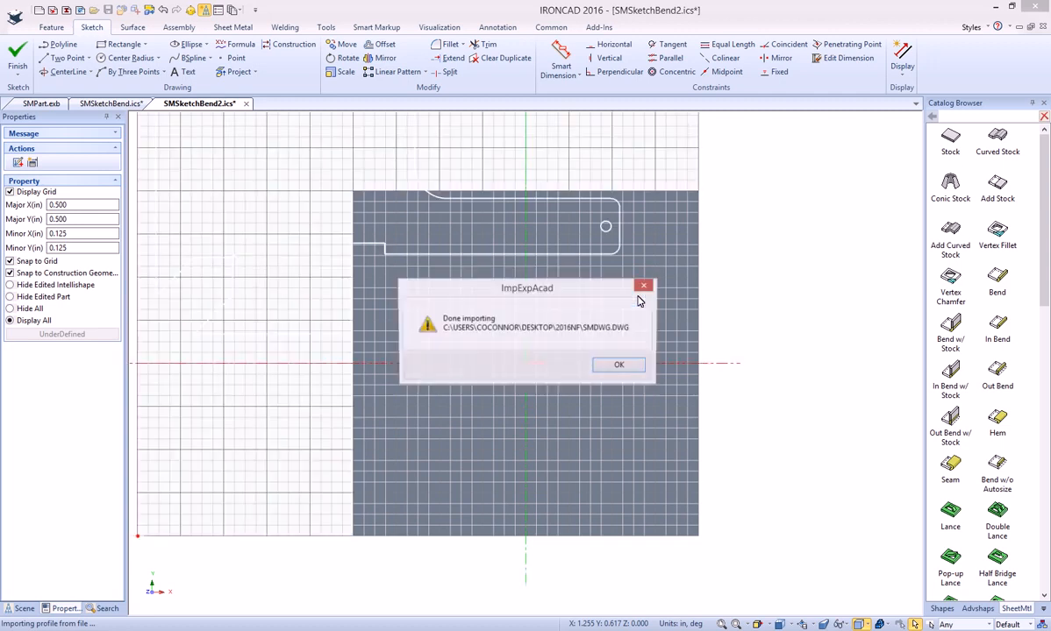
click(615, 365)
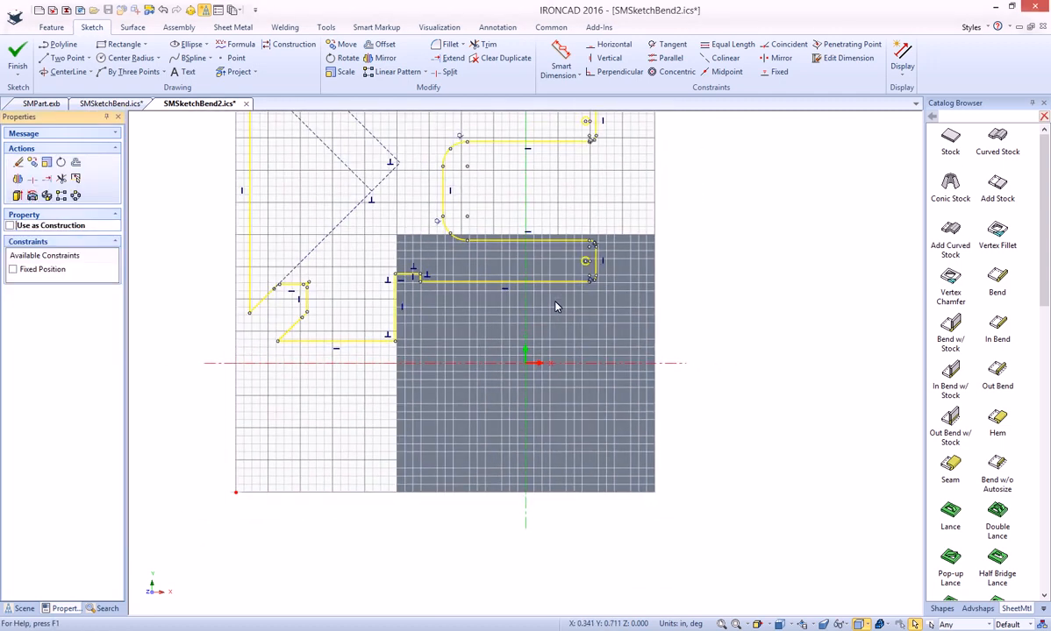
- Move the imported outline about 1.284 in in X and -2.675 in in Y to the origin, and finish the cross-section
click(343, 44)
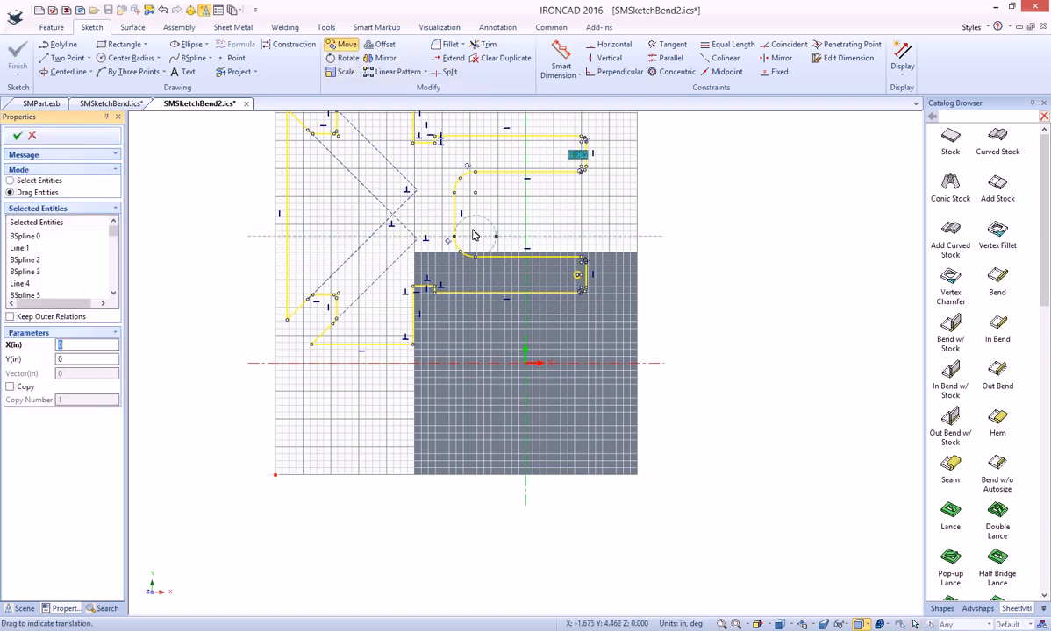
drag(454, 215, 526, 363)
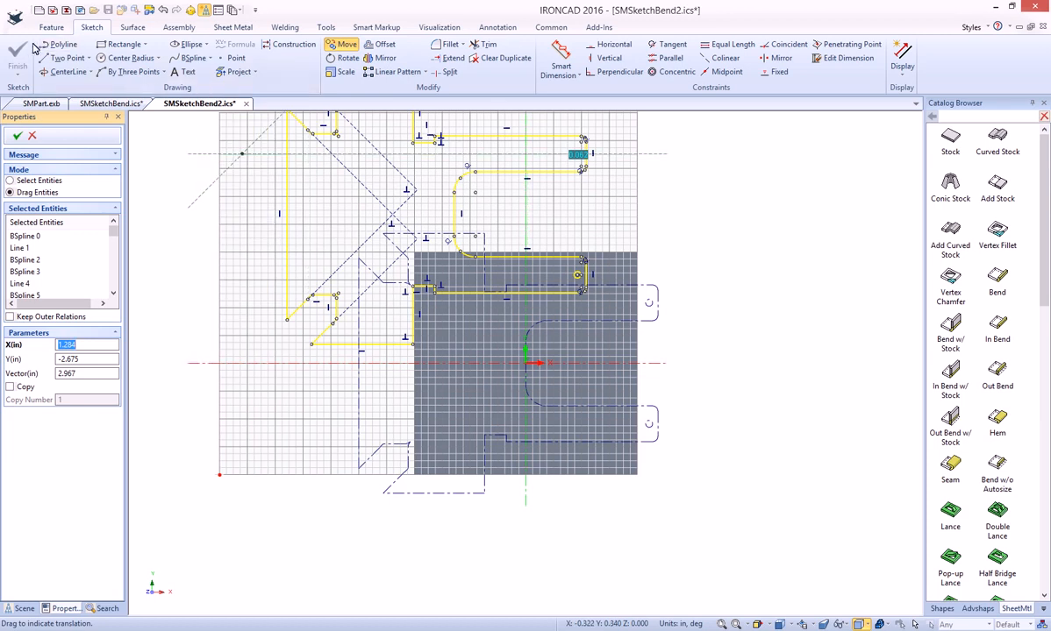
click(17, 135)
click(17, 55)
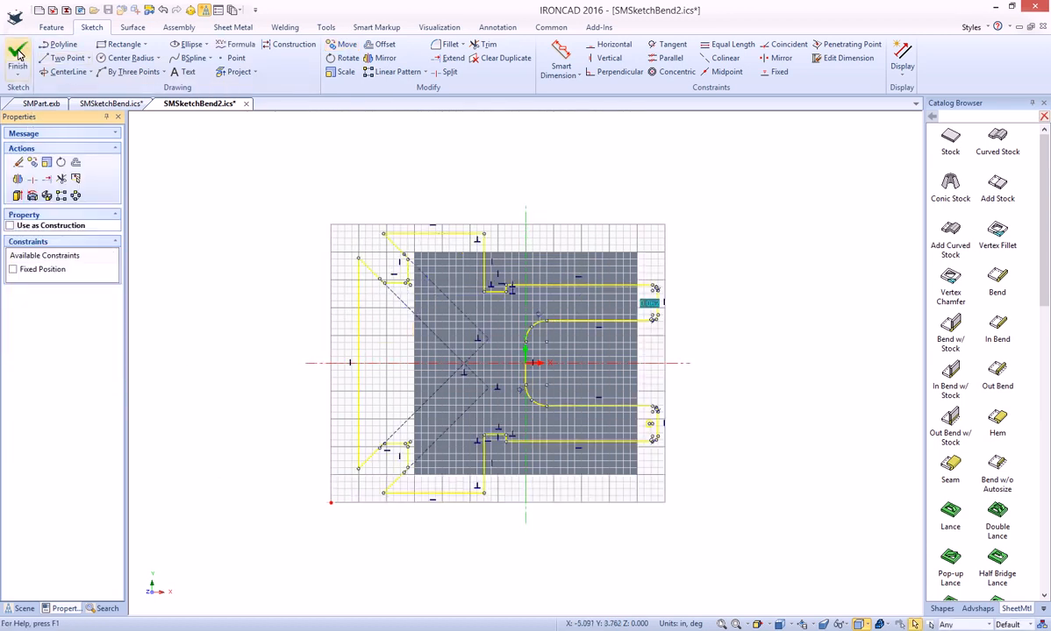
click(634, 246)
shift+middle_drag(576, 337, 586, 316)
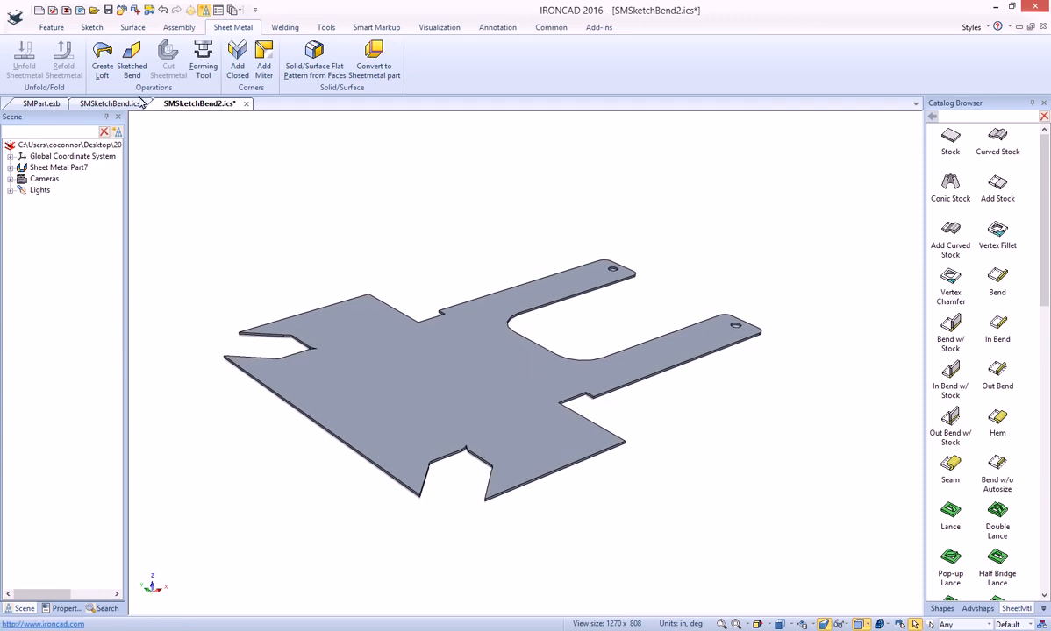
- Start a 2D sketch on the flat plate's top face using Plane/Face placement, with its origin at the middle of the U-shaped cutout's inner edge
click(93, 27)
click(18, 55)
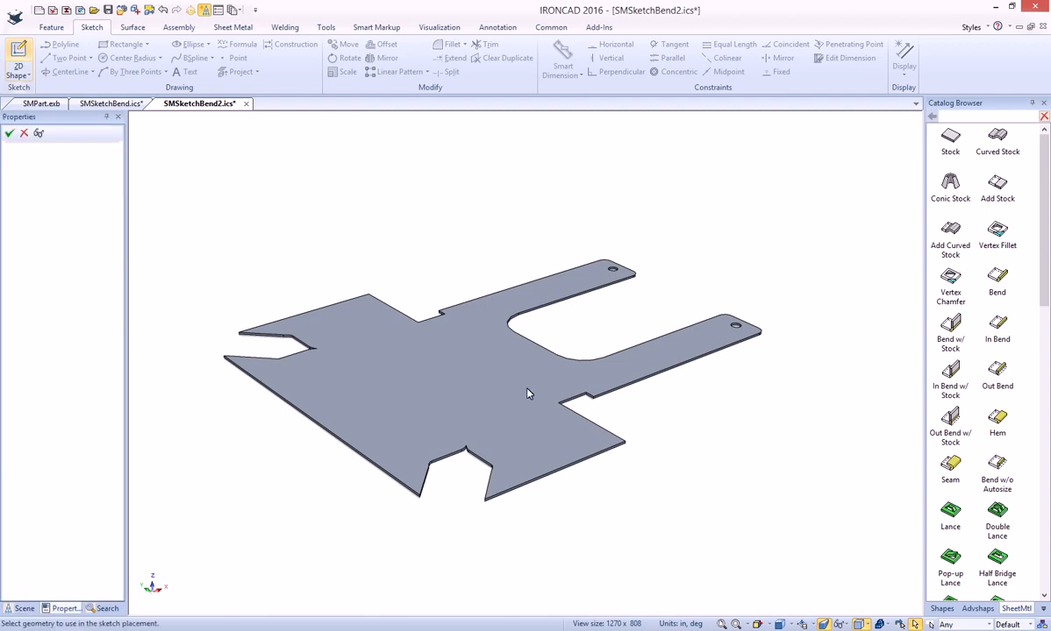
click(485, 366)
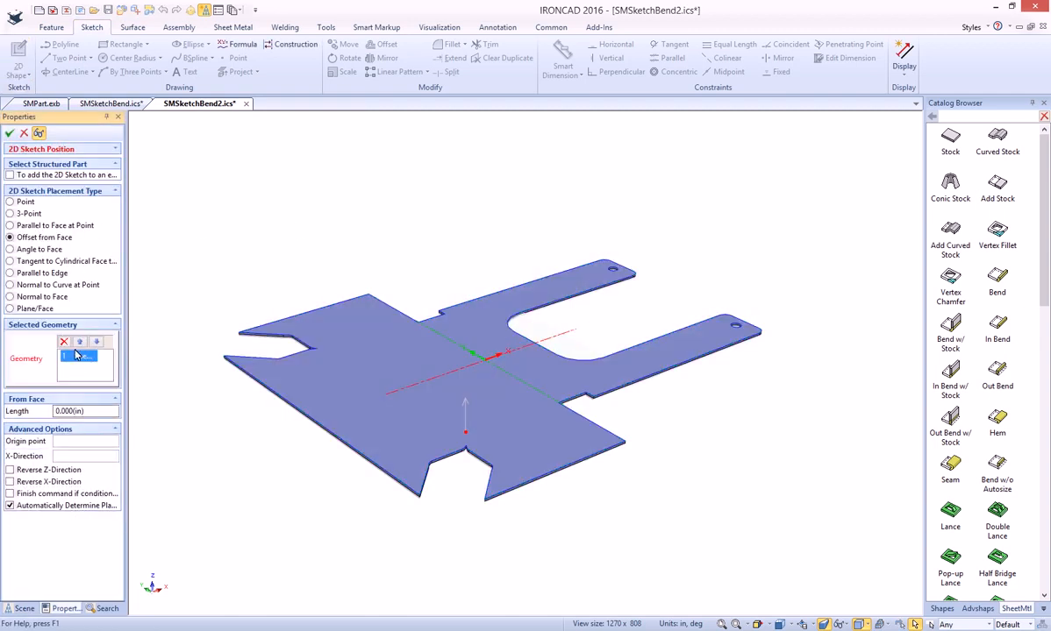
click(35, 309)
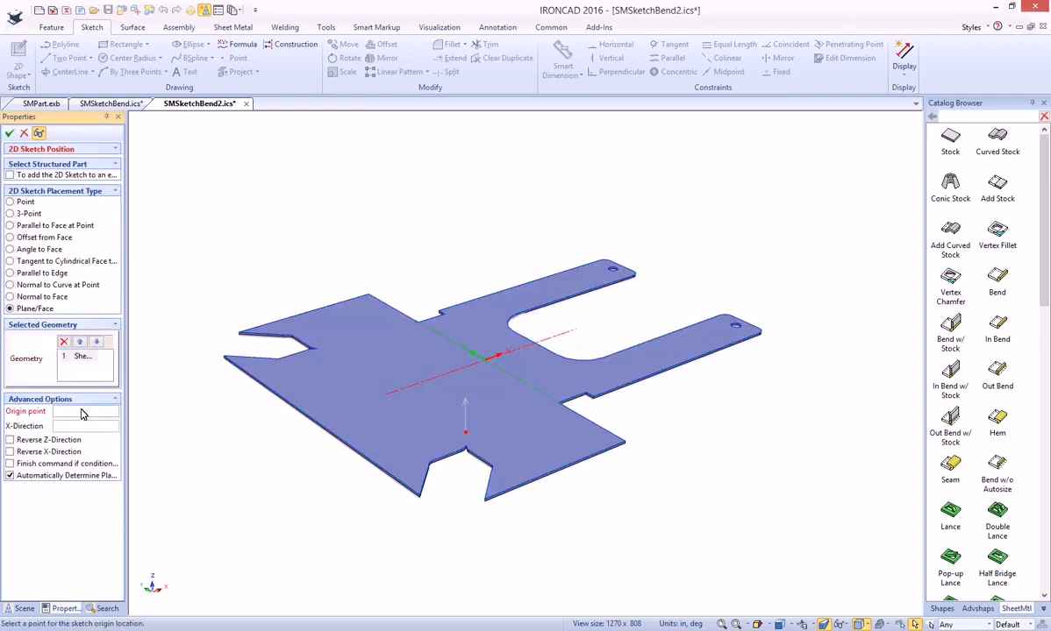
click(535, 345)
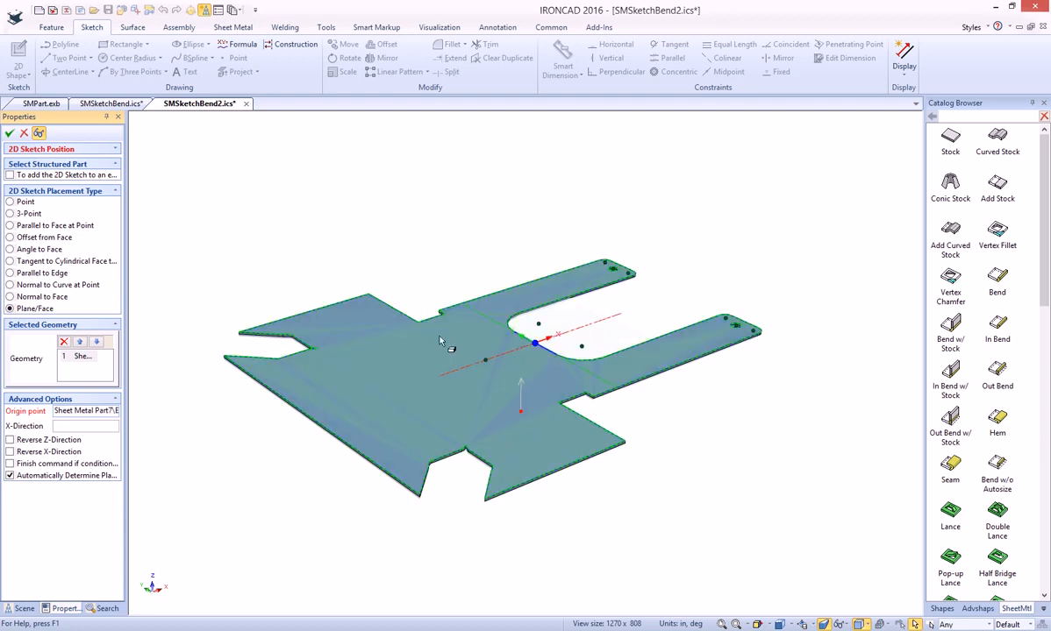
click(9, 135)
- Choose SMDWG.DWG from the 2016NF folder for import into the new sketch on the plate
right_click(489, 322)
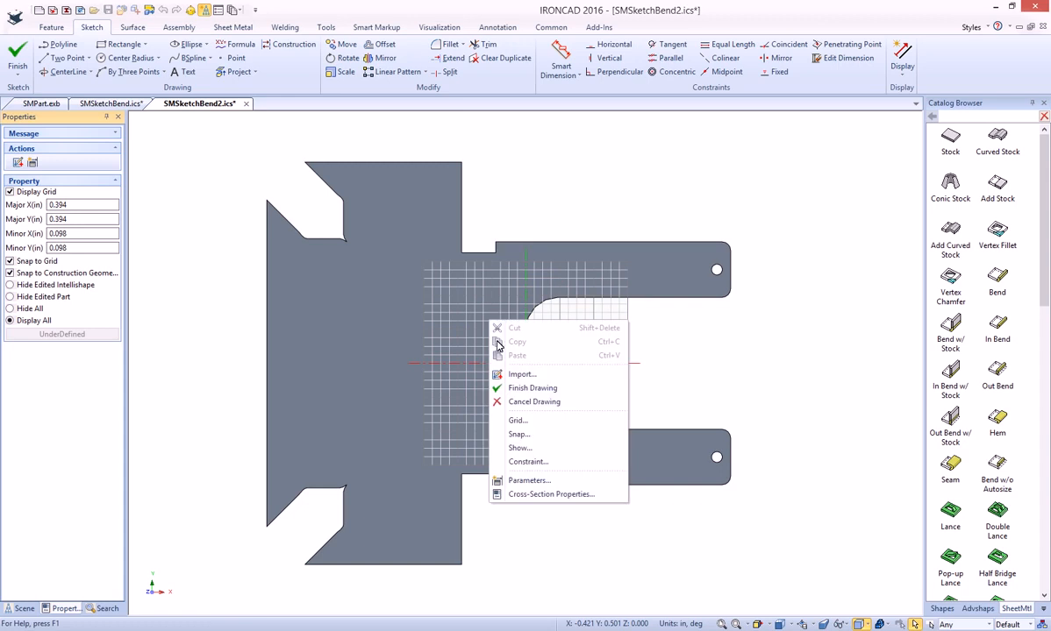
click(534, 375)
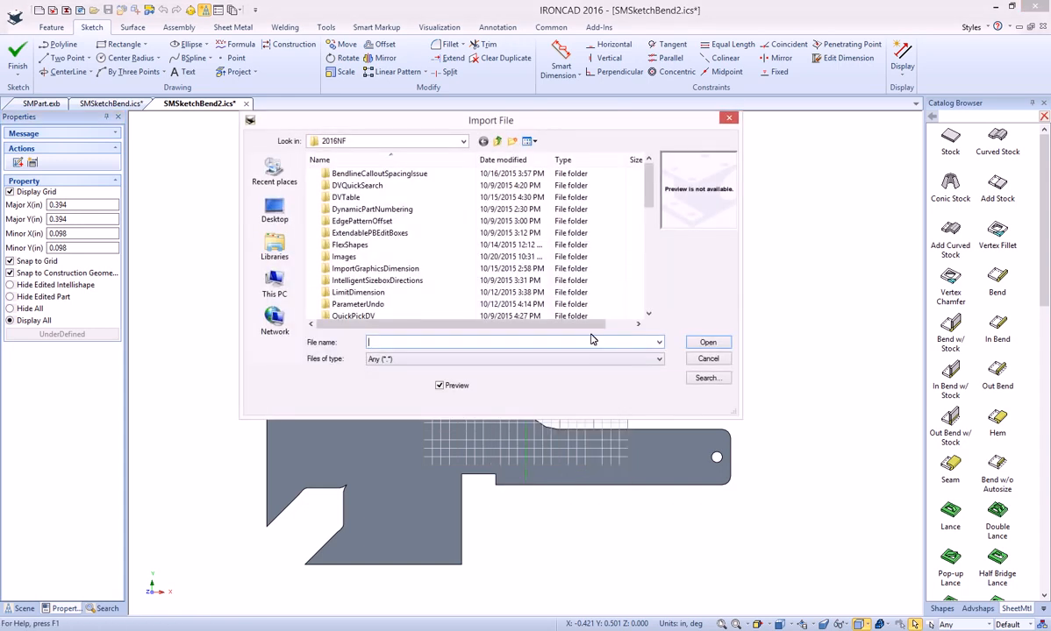
drag(650, 194, 649, 289)
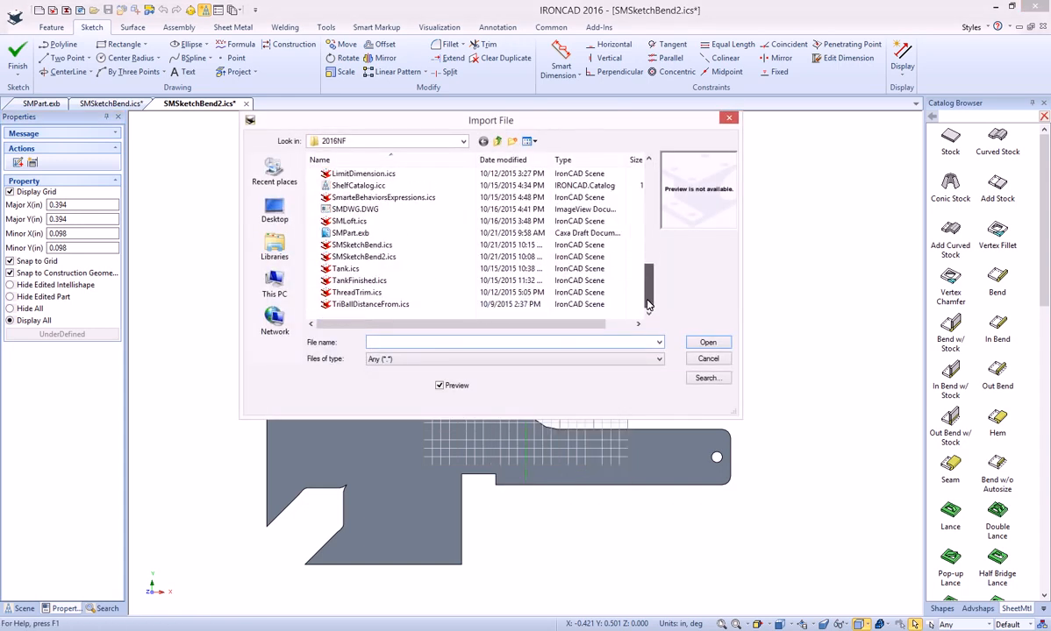
double_click(354, 209)
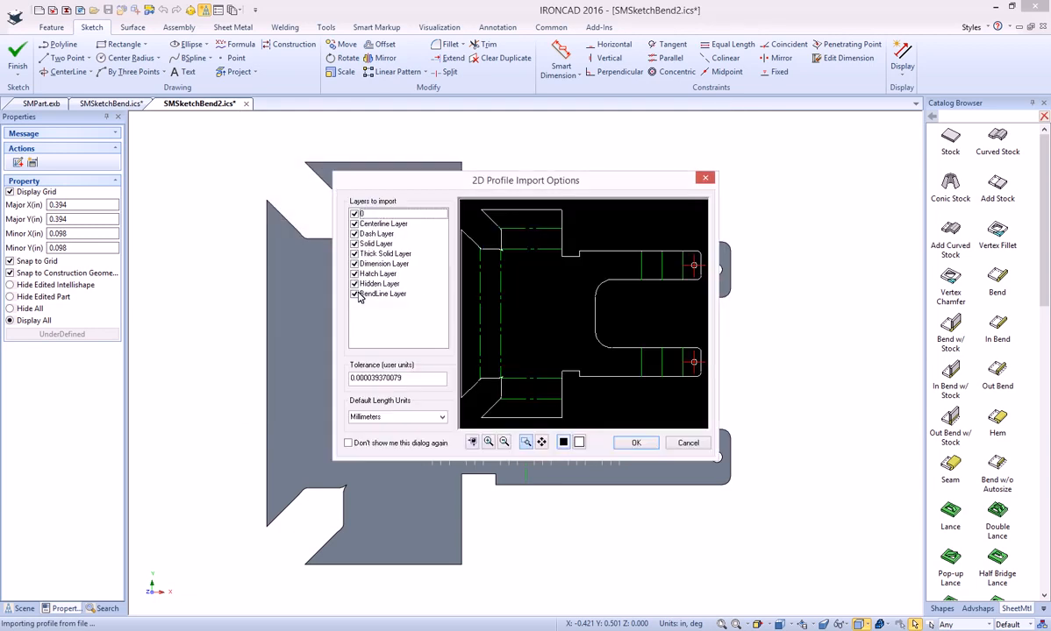
- Exclude the Hidden, Hatch and Centerline layers and import the drawing with its bend lines in millimeters
click(355, 284)
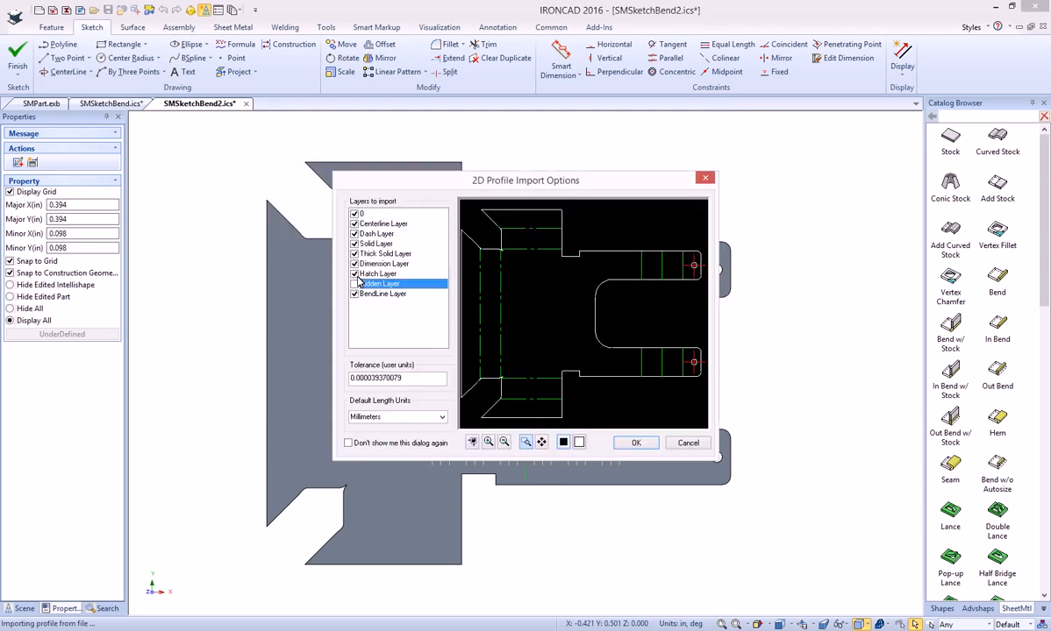
click(355, 274)
click(354, 224)
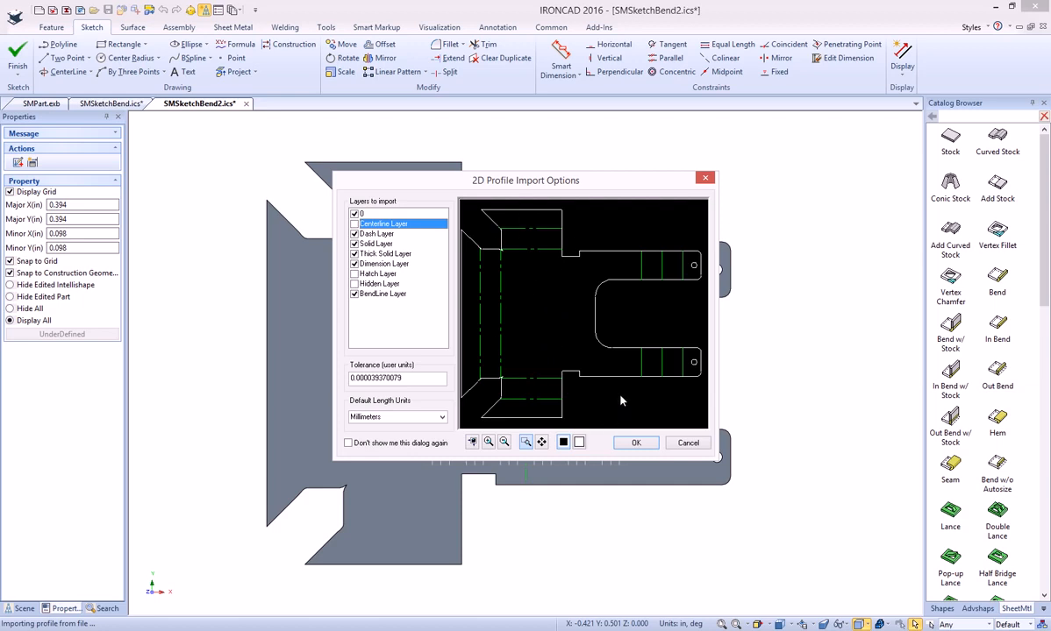
click(636, 444)
click(568, 334)
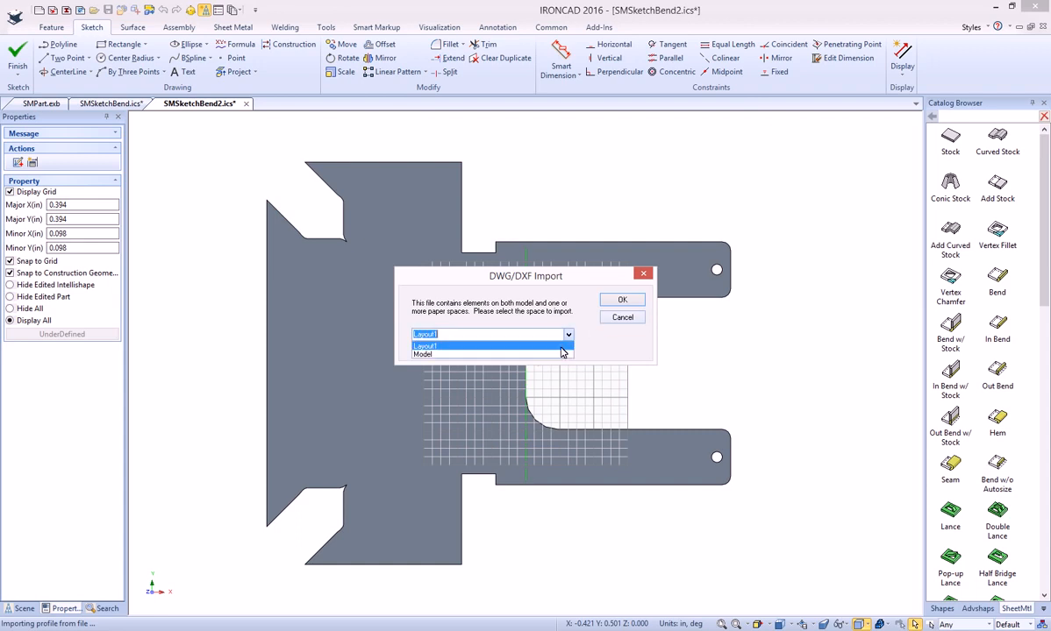
click(539, 322)
click(622, 300)
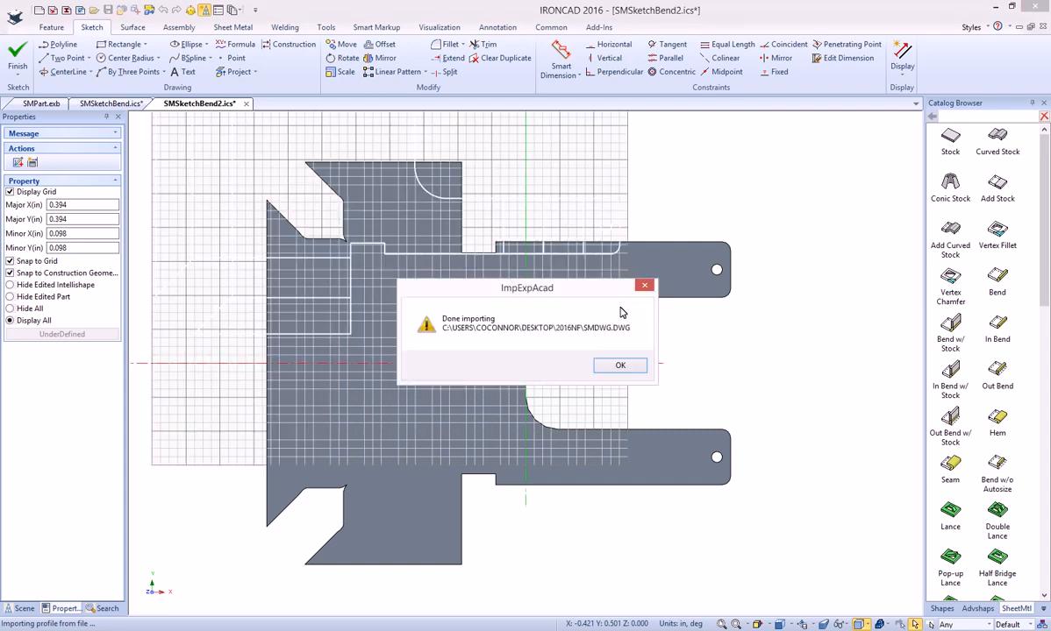
click(619, 364)
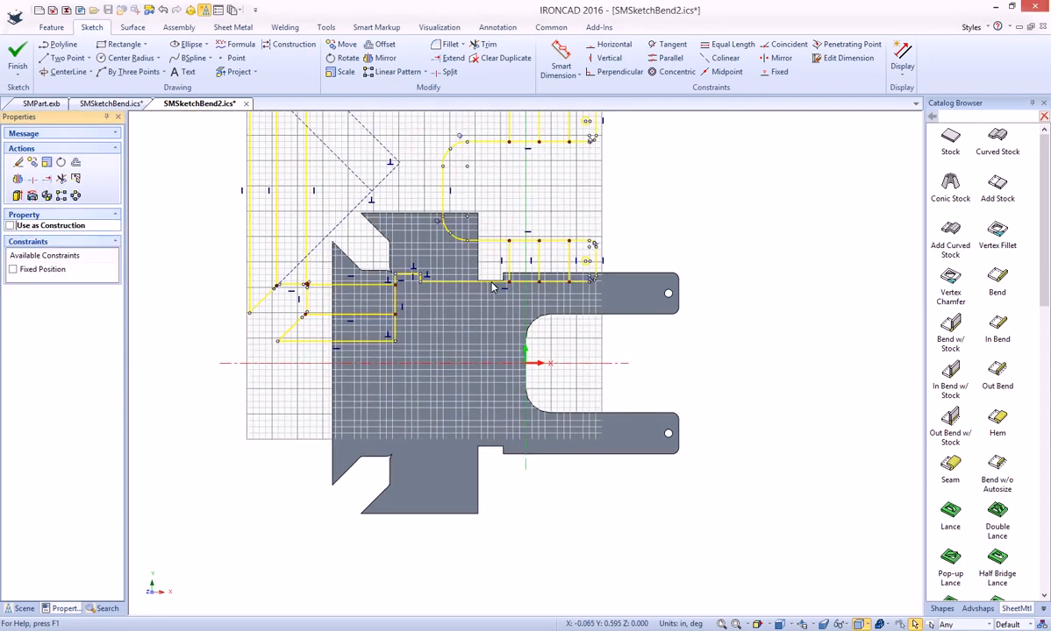
- Move the imported geometry about 1.284 in in X and -2.675 in in Y so its cutout edge meets the sketch origin
click(342, 46)
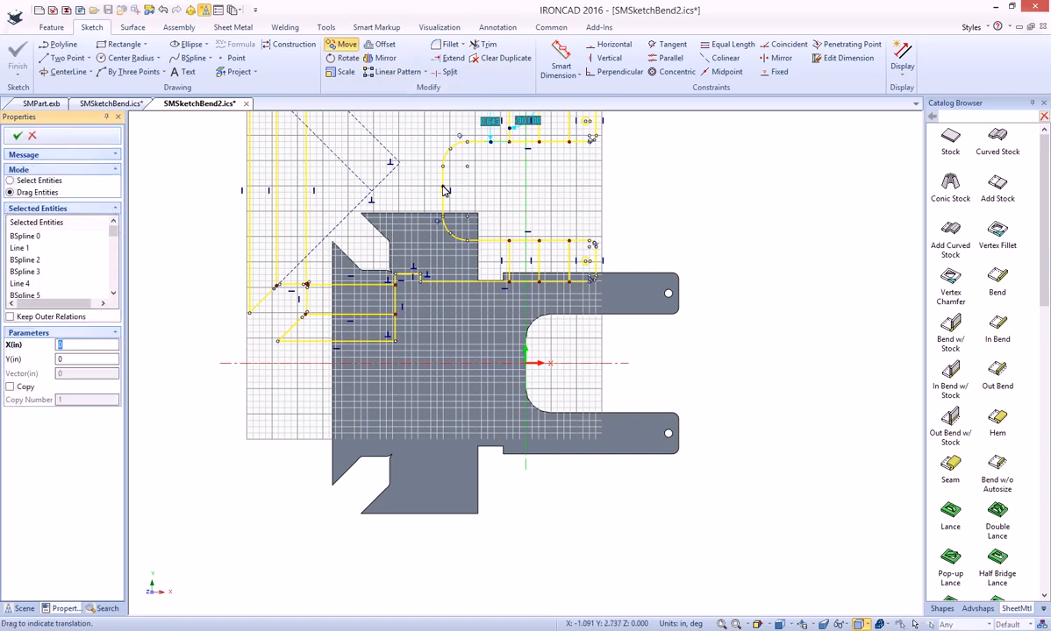
drag(444, 193, 527, 363)
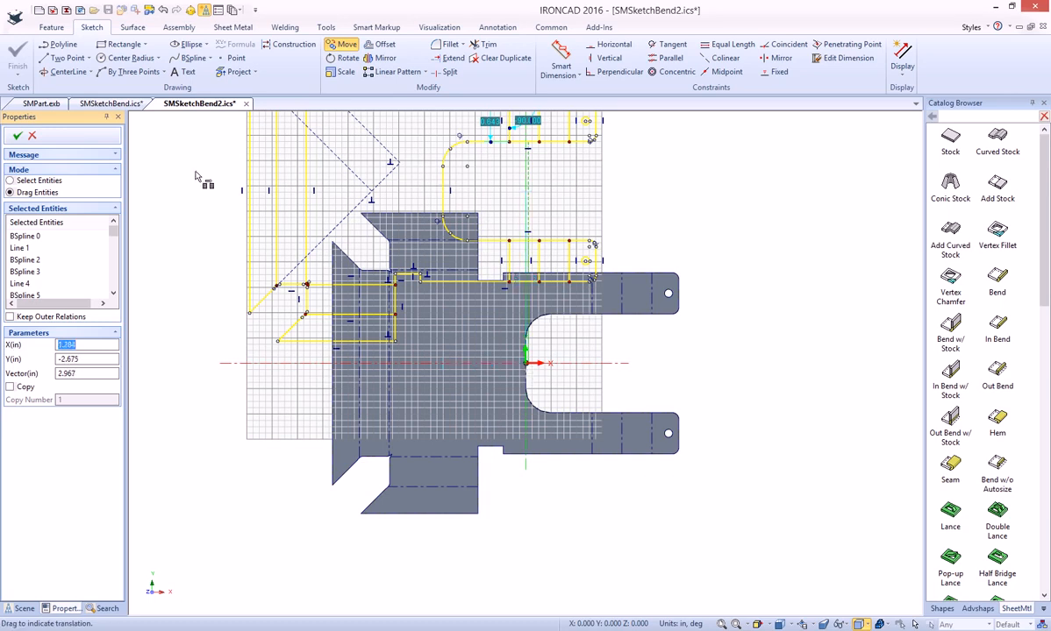
click(17, 136)
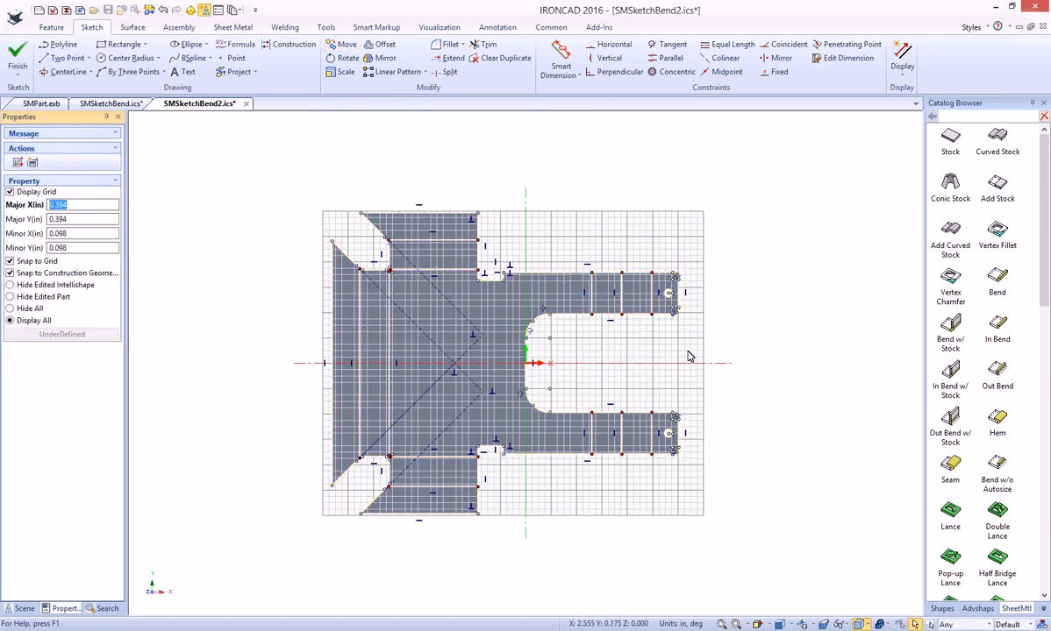
- Delete the imported outline, holes and diagonal construction lines, keeping only the bend lines, and finish the sketch
drag(712, 478, 663, 273)
key(Delete)
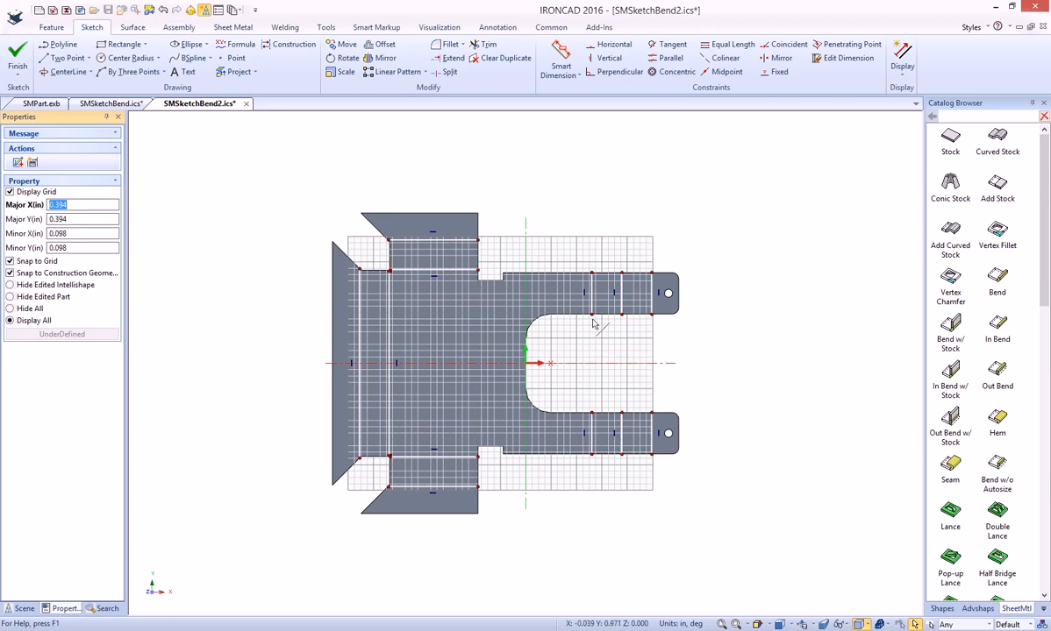
click(18, 55)
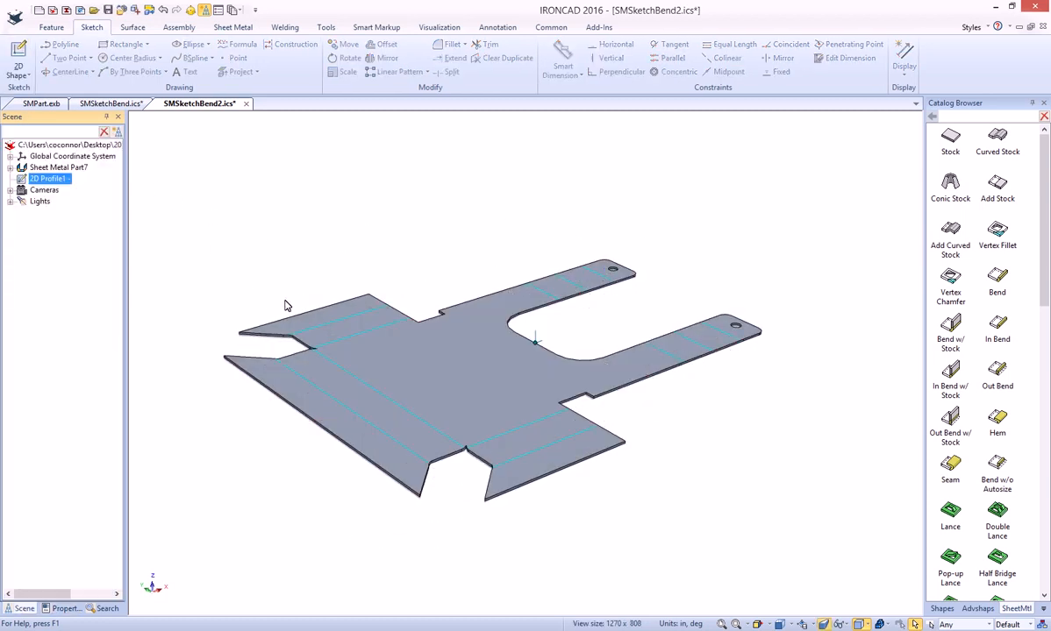
click(379, 260)
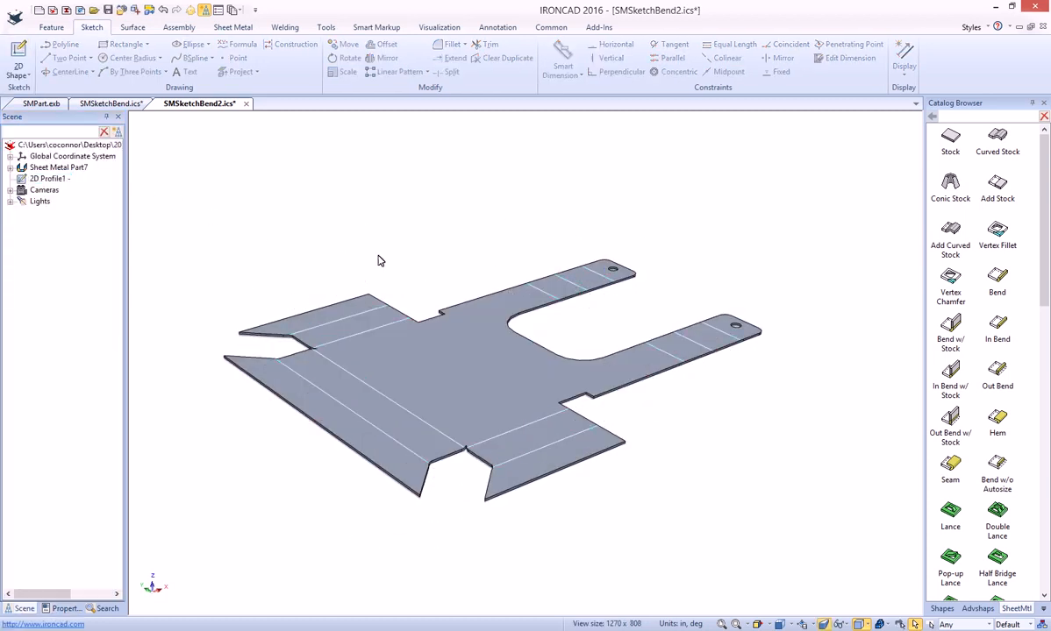
- Start a Sketched Bend on the plate using the bend-line sketch, with the central area of the top face as fixed geometry
click(233, 27)
click(132, 61)
click(468, 384)
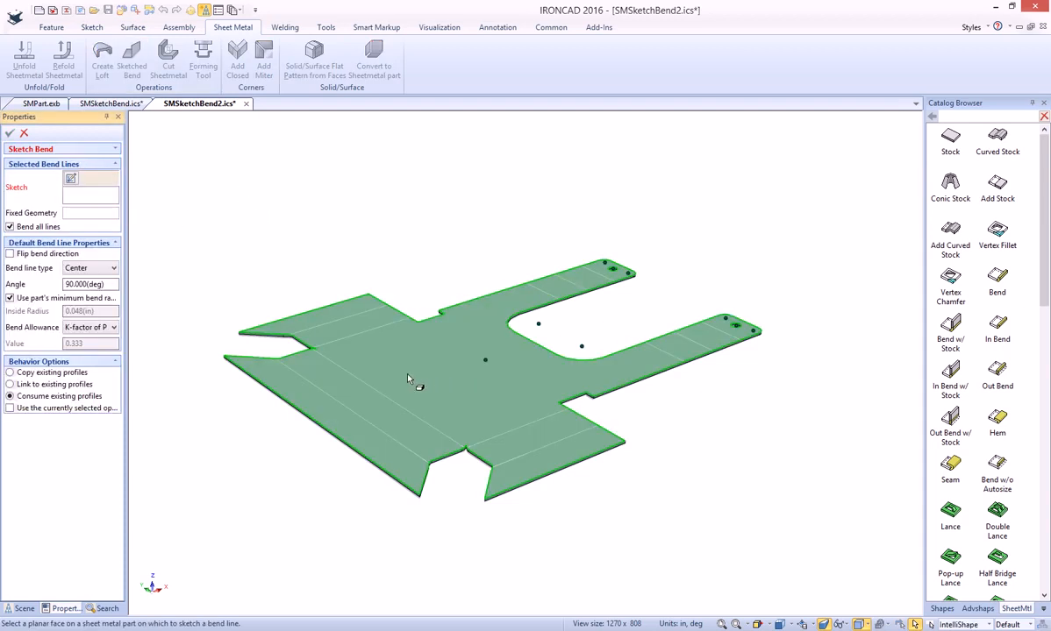
click(379, 394)
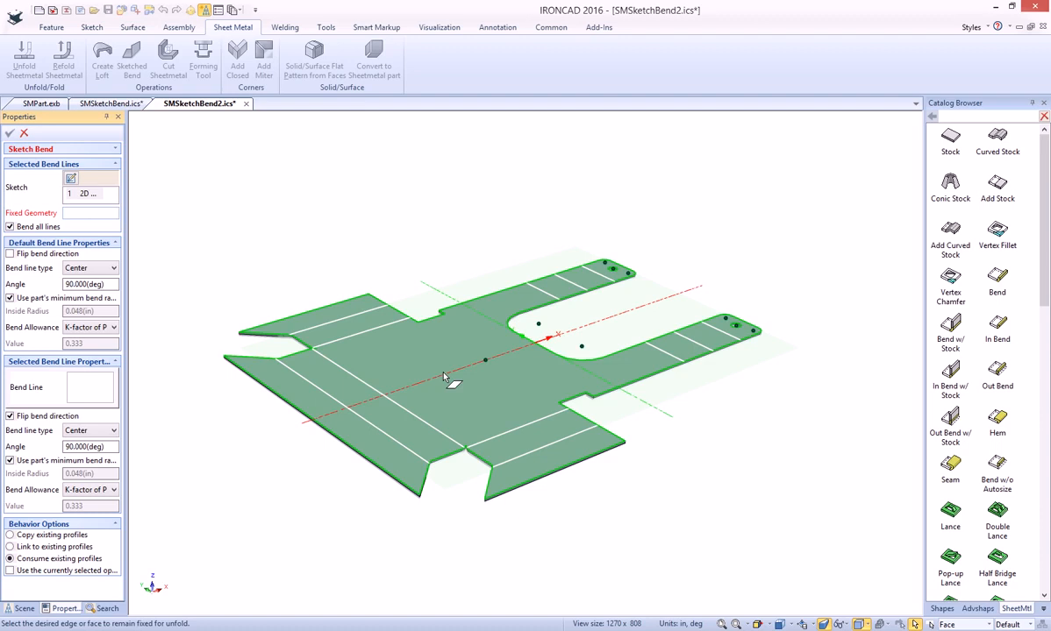
click(463, 380)
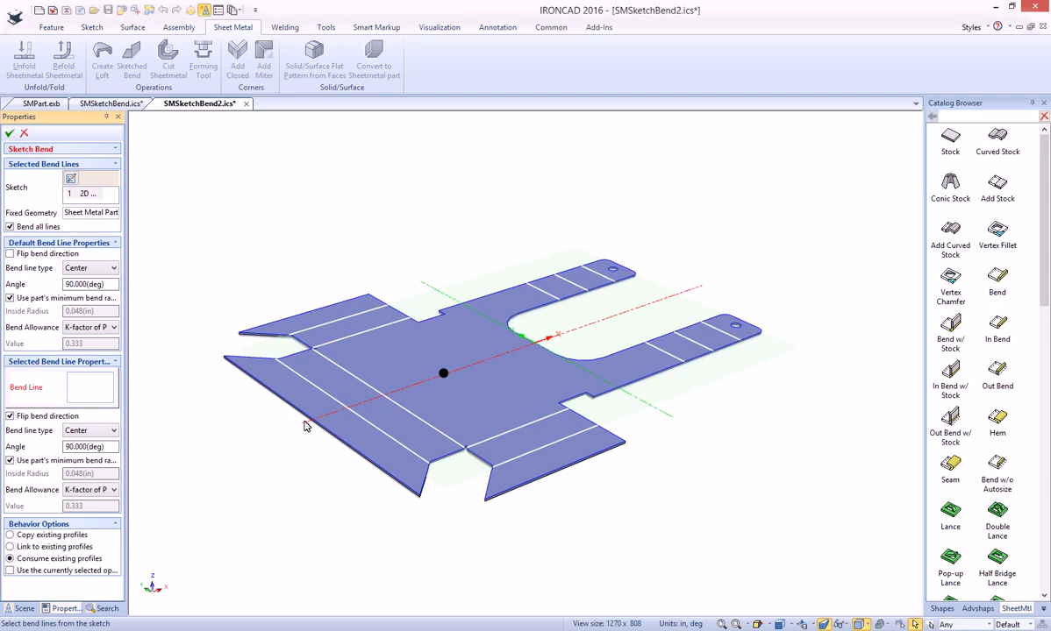
- Flip the bend direction of the outer line on each of the three flanges and the middle line on each arm, and apply the 90-degree bends
click(331, 321)
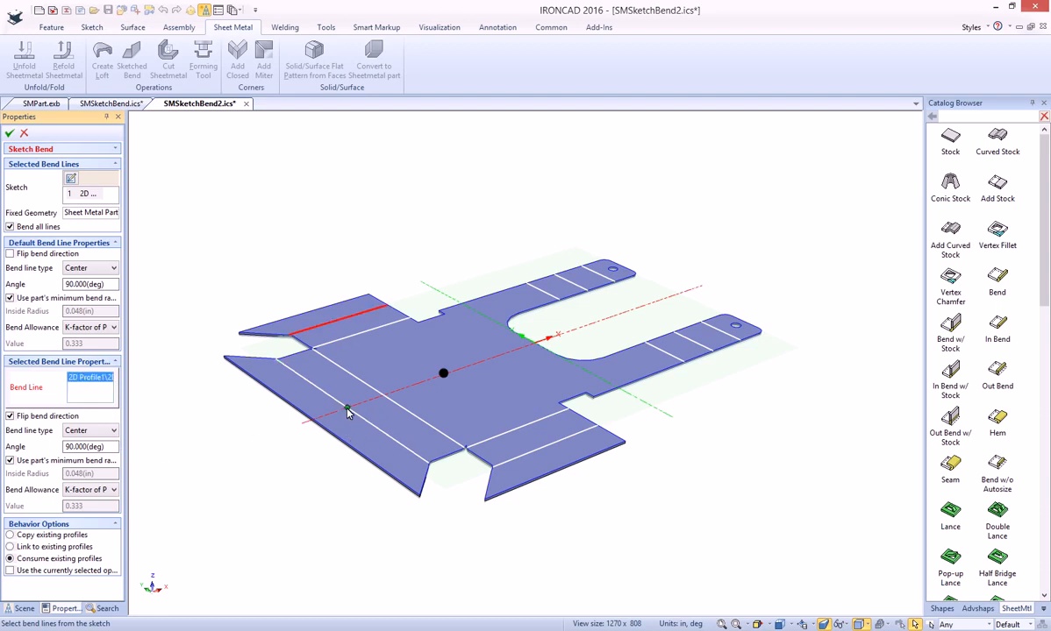
click(347, 413)
click(525, 454)
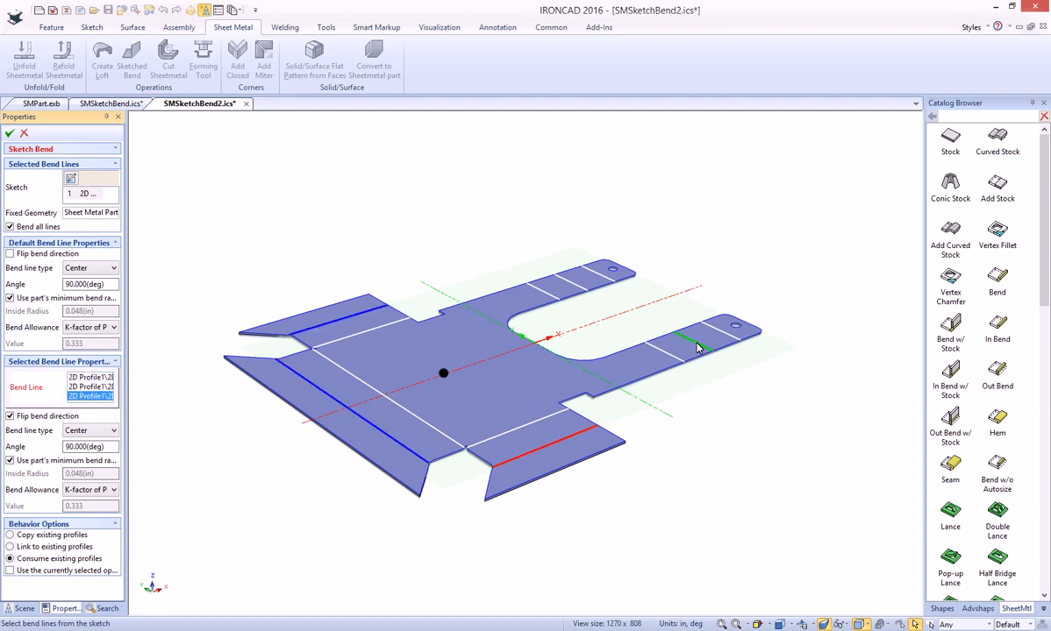
click(697, 348)
click(572, 283)
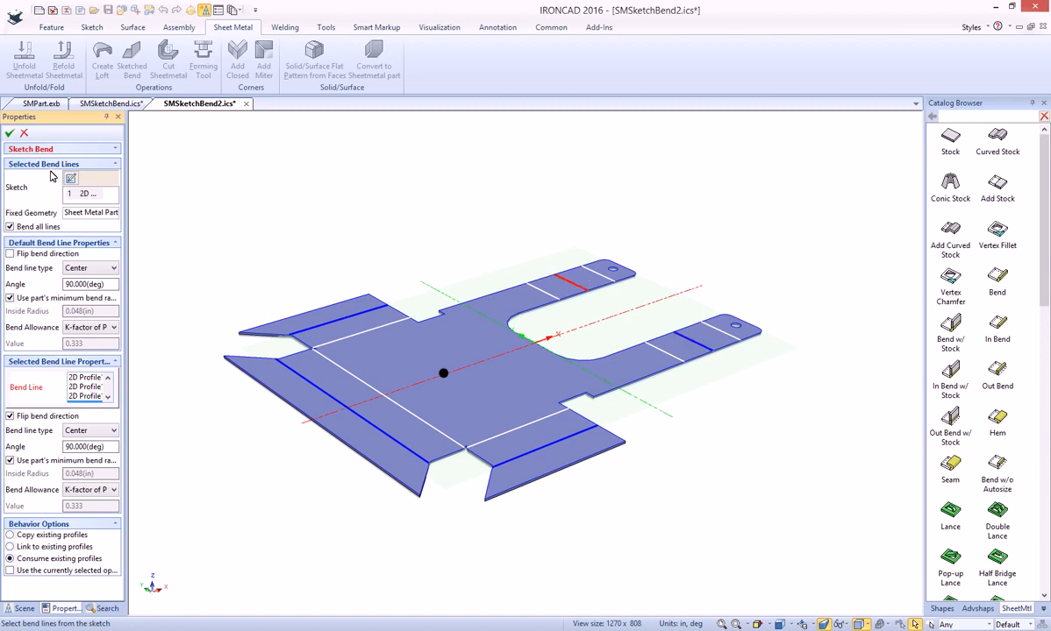
click(9, 132)
- Examine the bent part's shape and the editing options offered for its sketched bend feature
middle_drag(563, 451, 537, 417)
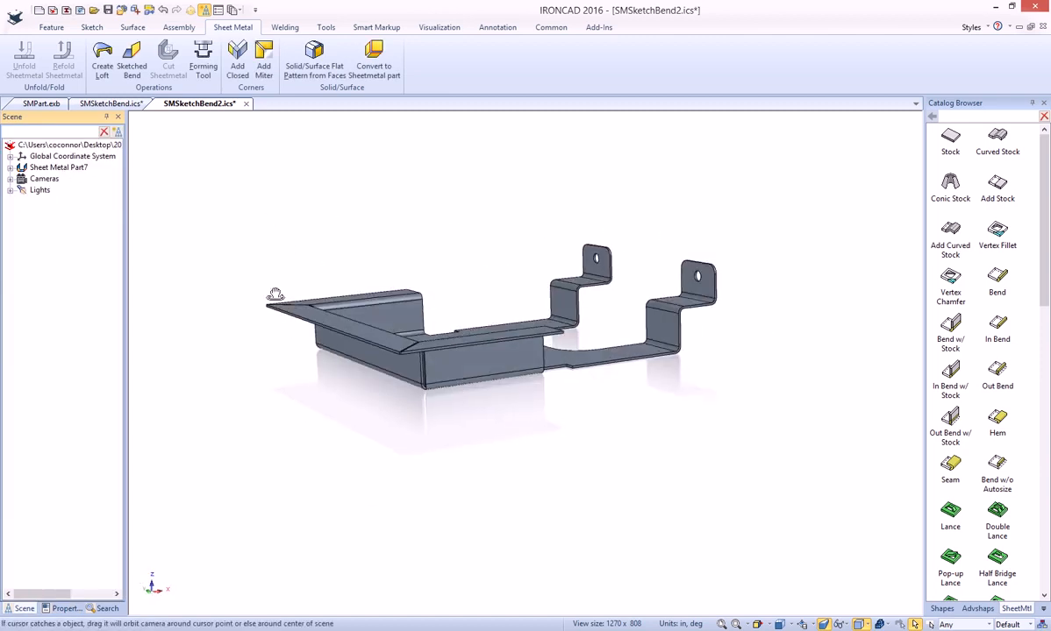
click(10, 167)
click(38, 190)
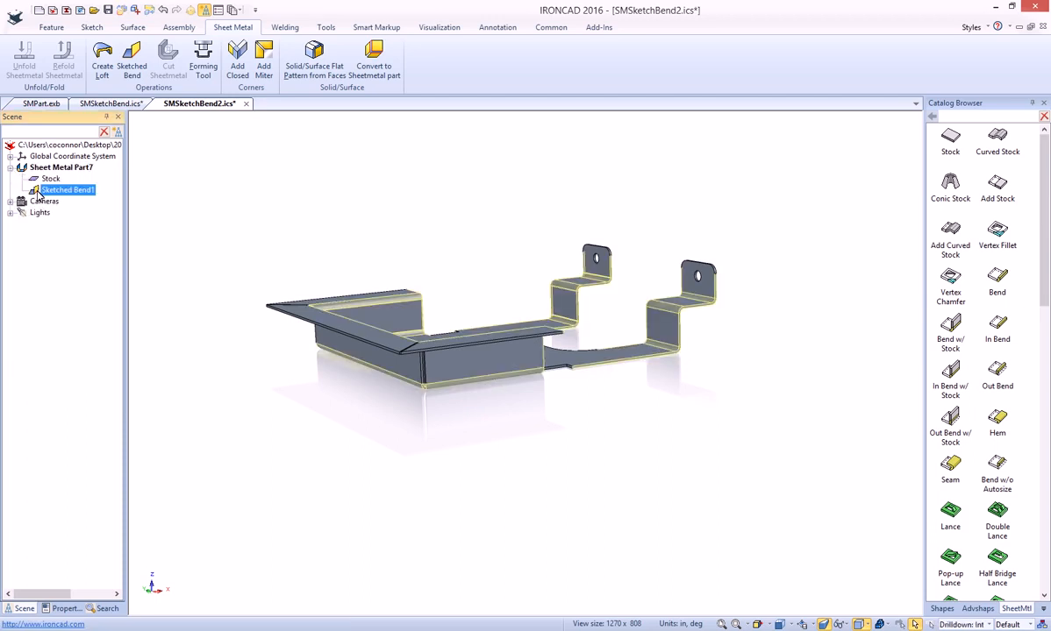
right_click(38, 193)
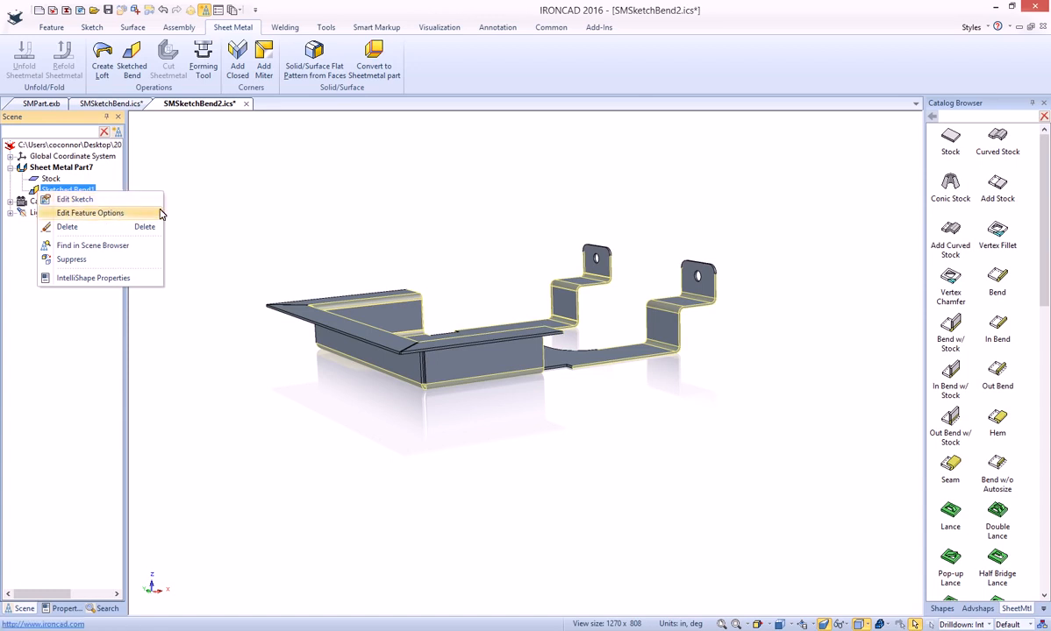
click(274, 206)
middle_drag(387, 302, 405, 341)
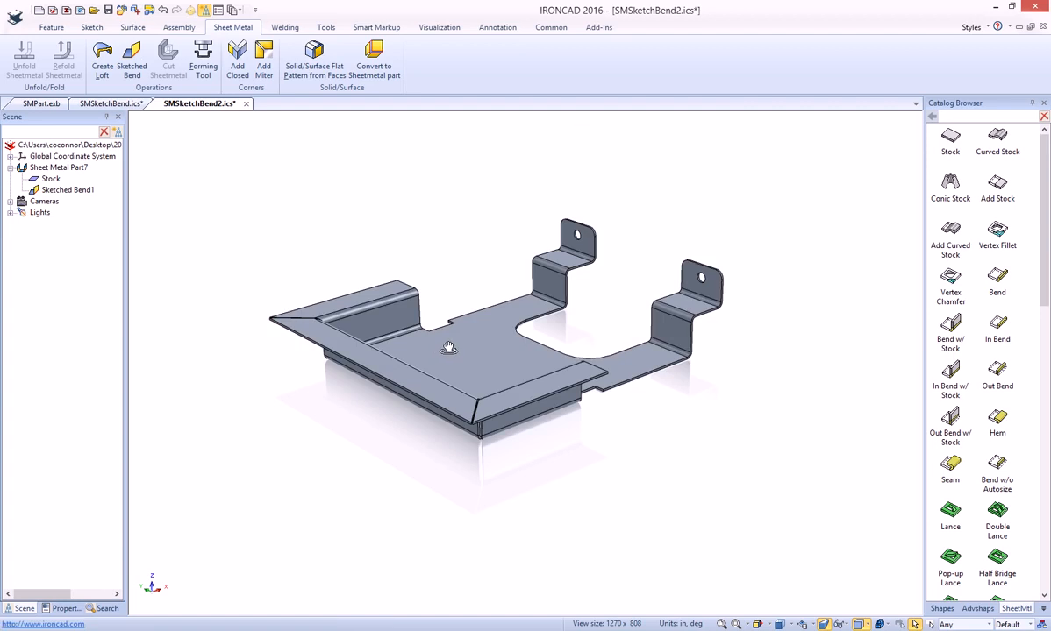
- Unfold the bent sheet metal part into its flat pattern
click(430, 326)
right_click(458, 377)
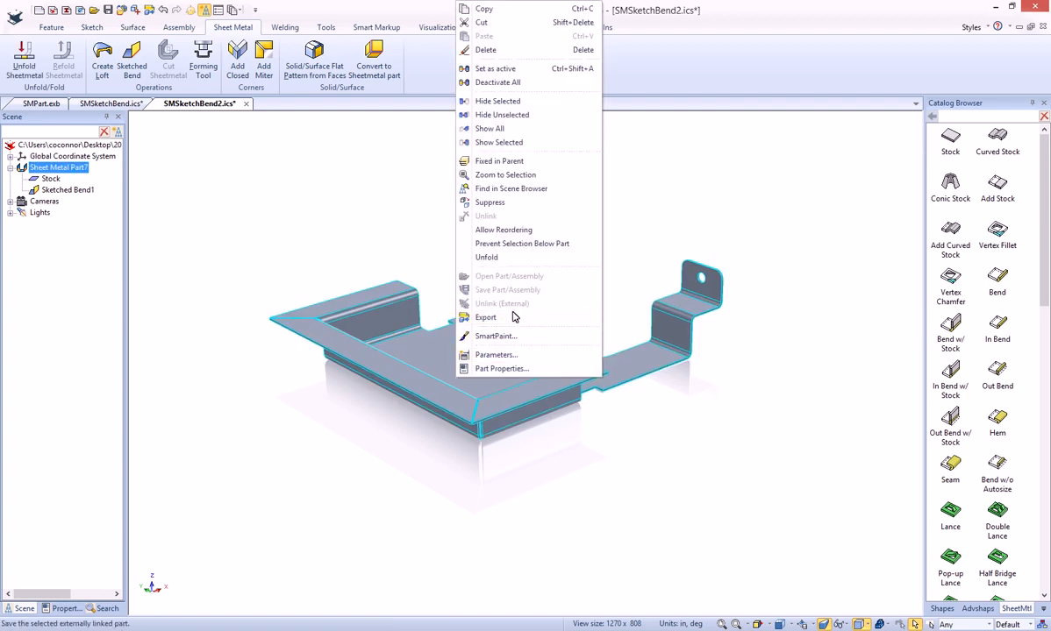
click(487, 257)
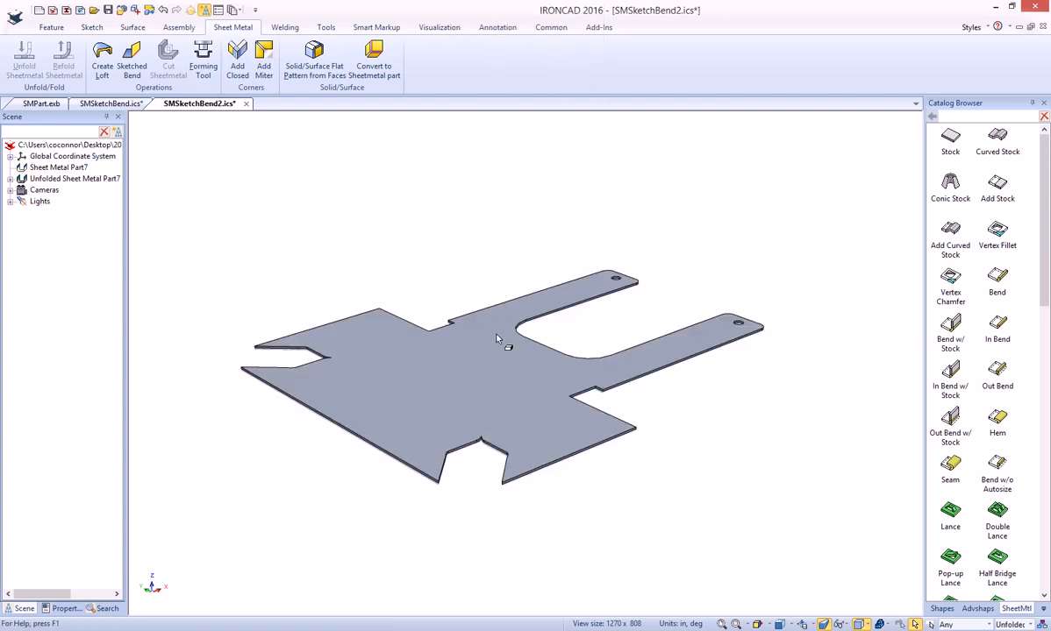